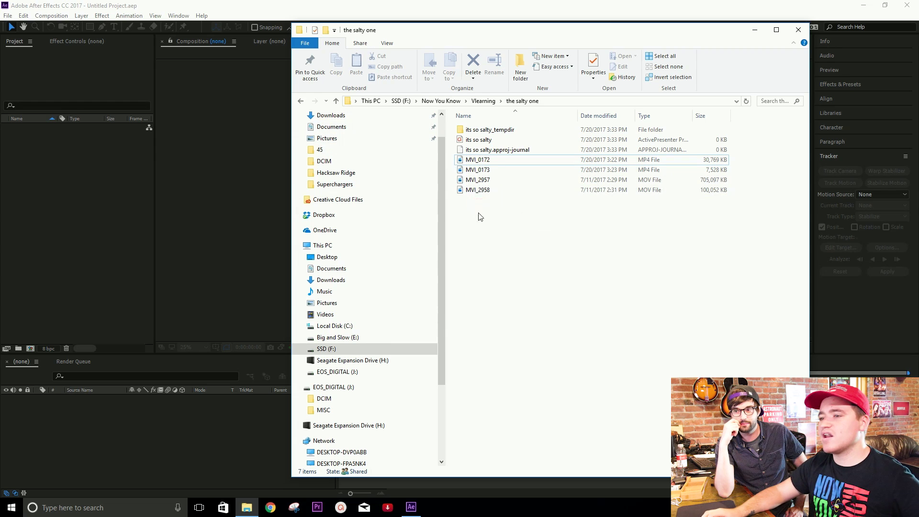
Import the four MVI video clips from the folder "the salty one" and open MVI_2957.MOV for viewing
drag(481, 210, 74, 177)
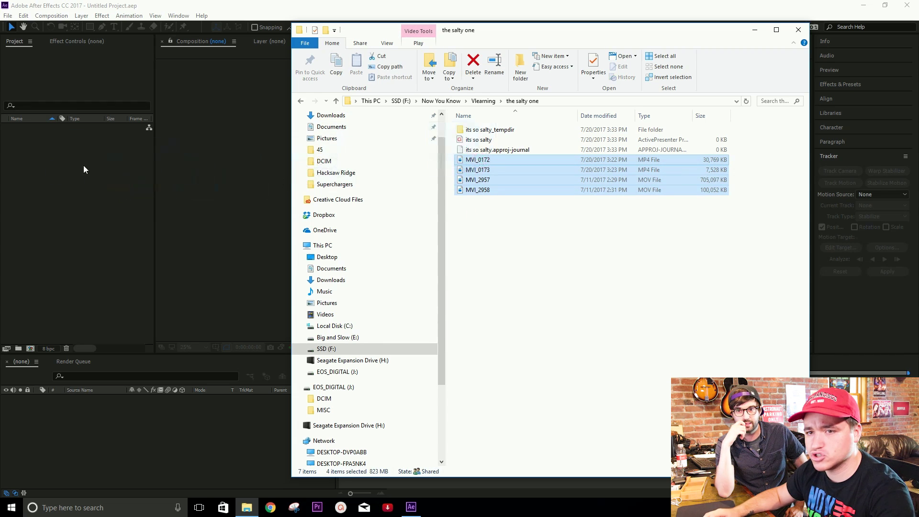
click(39, 31)
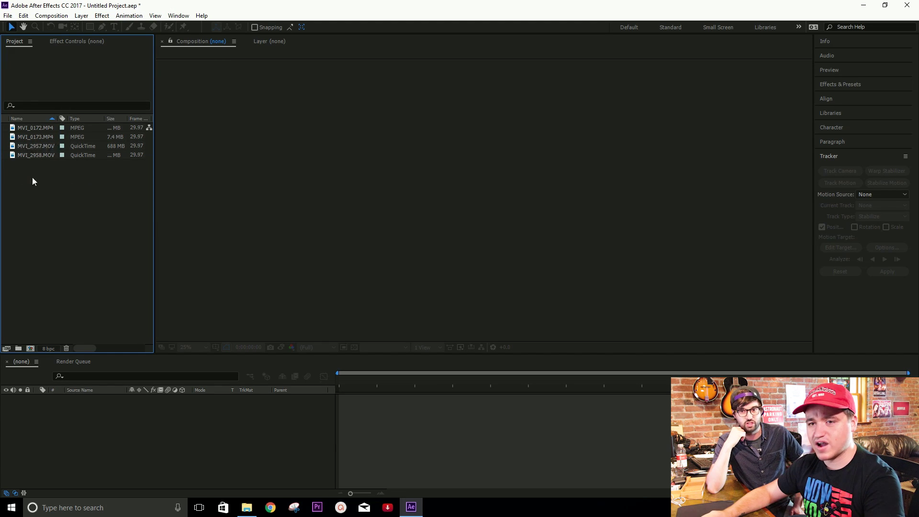
click(42, 127)
click(36, 137)
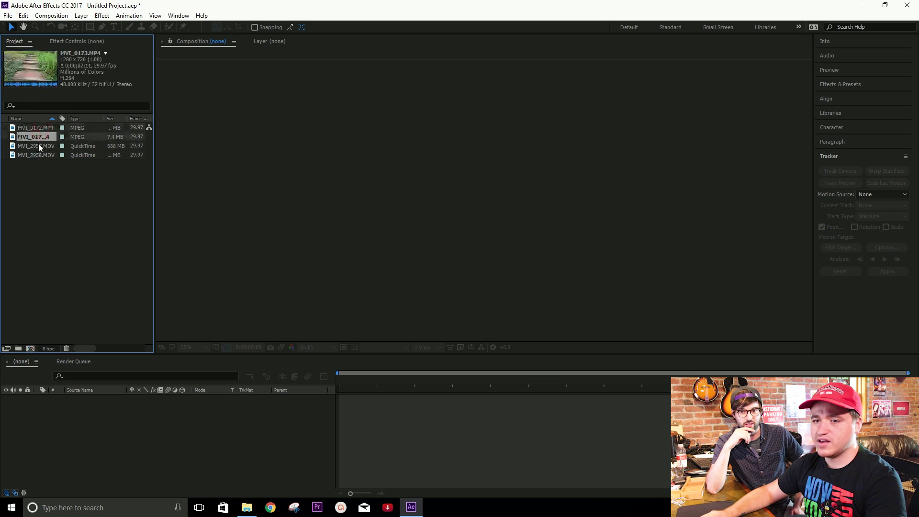
click(35, 146)
click(40, 155)
double_click(39, 147)
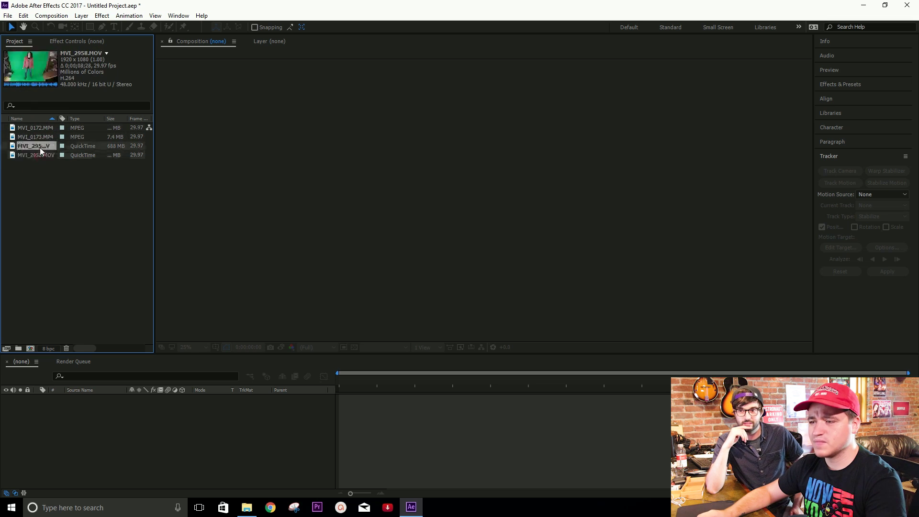
key(period)
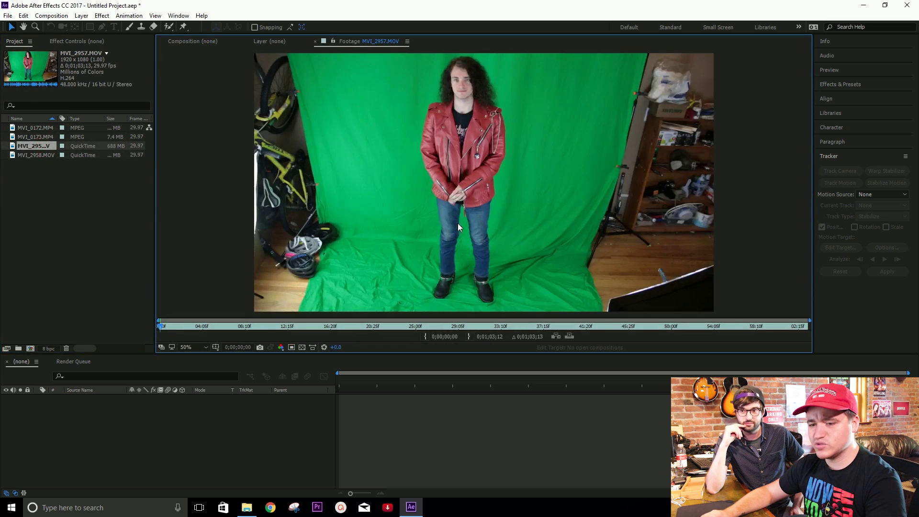
Find the start of the wanted take in MVI_2957.MOV and set its in point at 0;00;45;22
drag(161, 330, 540, 333)
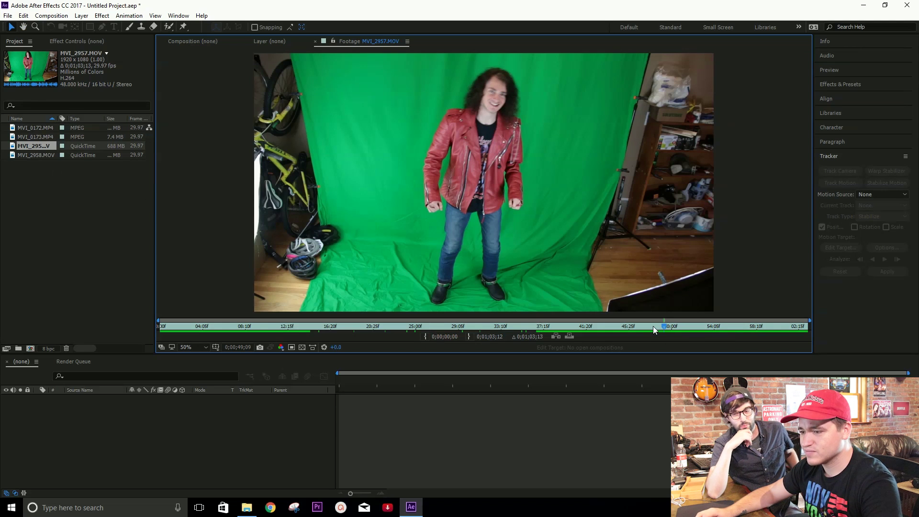
key(End)
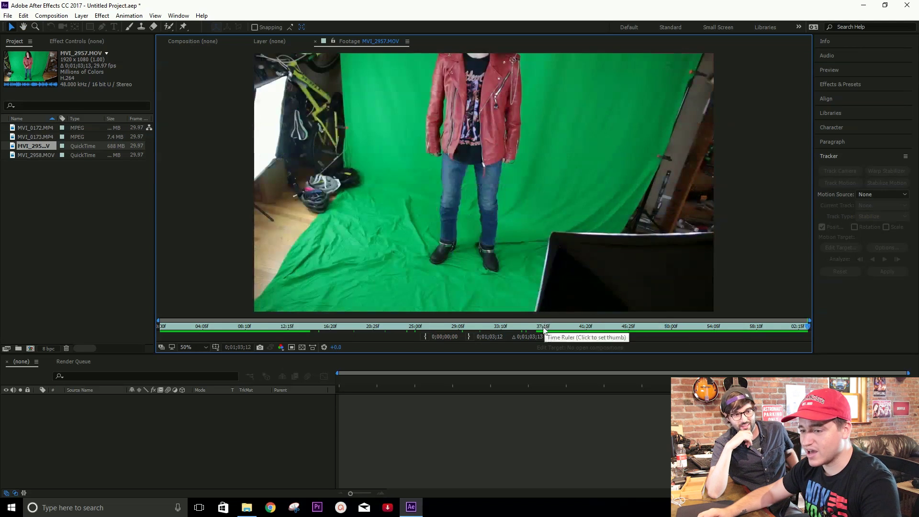
mouse_move(543, 328)
mouse_down()
mouse_move(516, 327)
mouse_move(528, 326)
mouse_up()
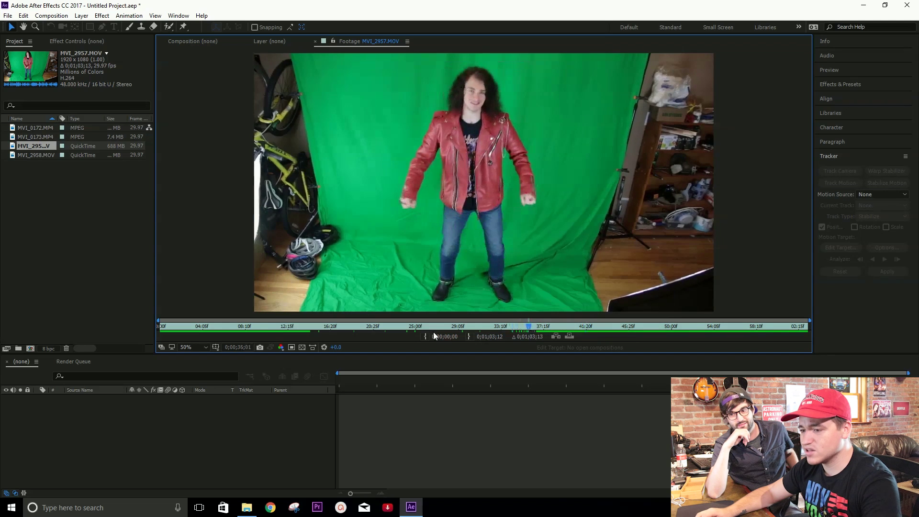
click(547, 325)
click(582, 329)
drag(582, 328, 627, 328)
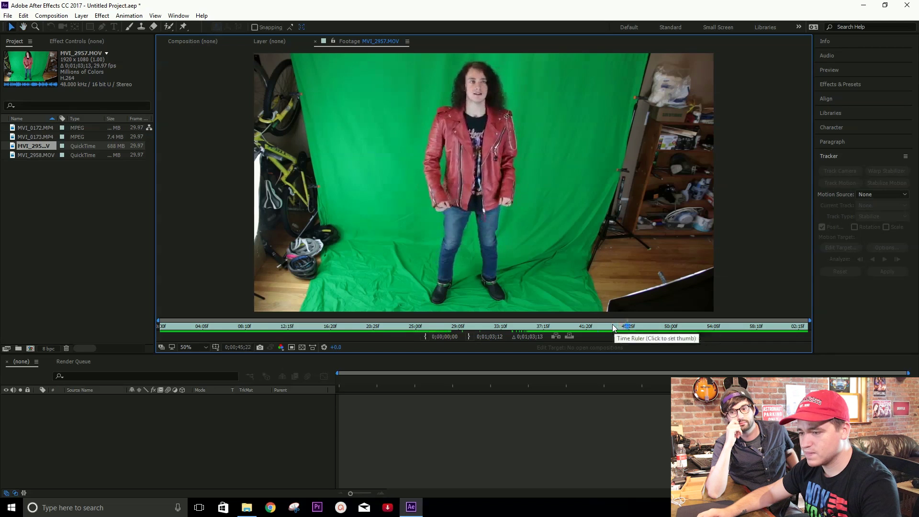
click(424, 337)
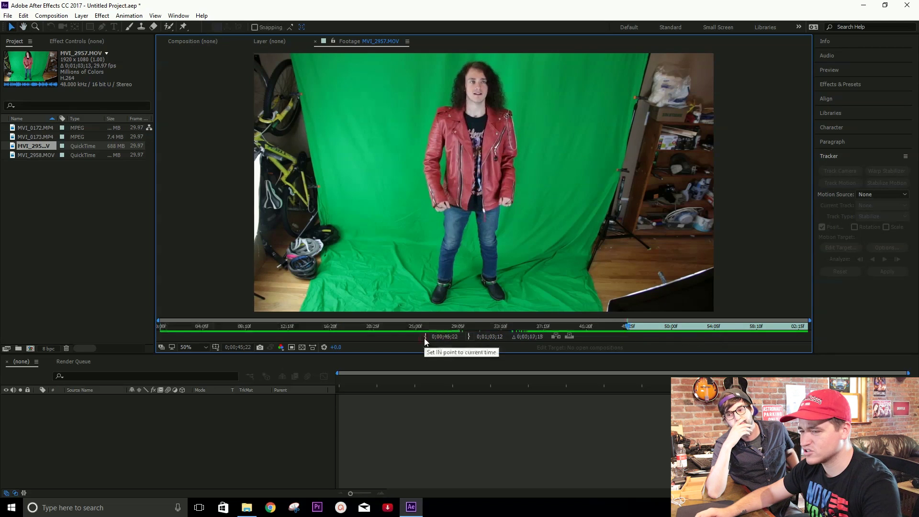
Set the out point of MVI_2957.MOV at about 49 seconds and create a composition from the trimmed clip
drag(627, 326, 663, 328)
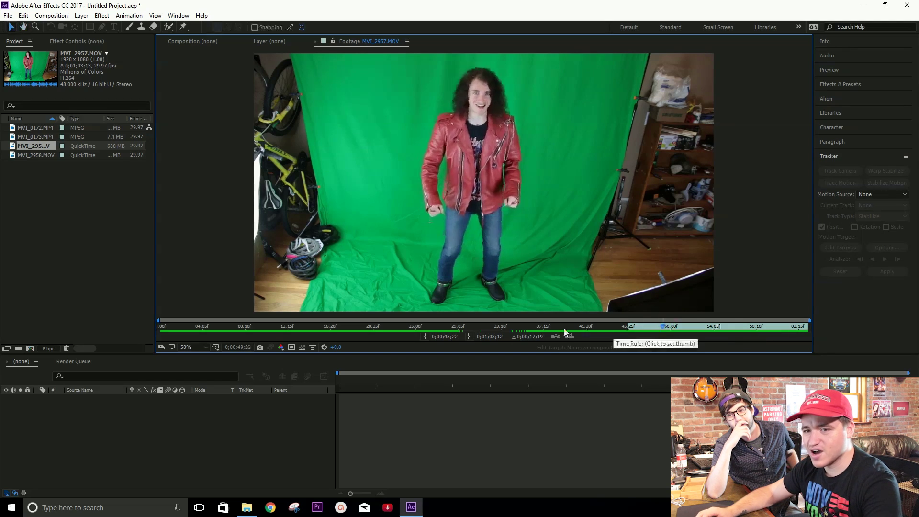
click(467, 337)
drag(34, 145, 411, 417)
key(space)
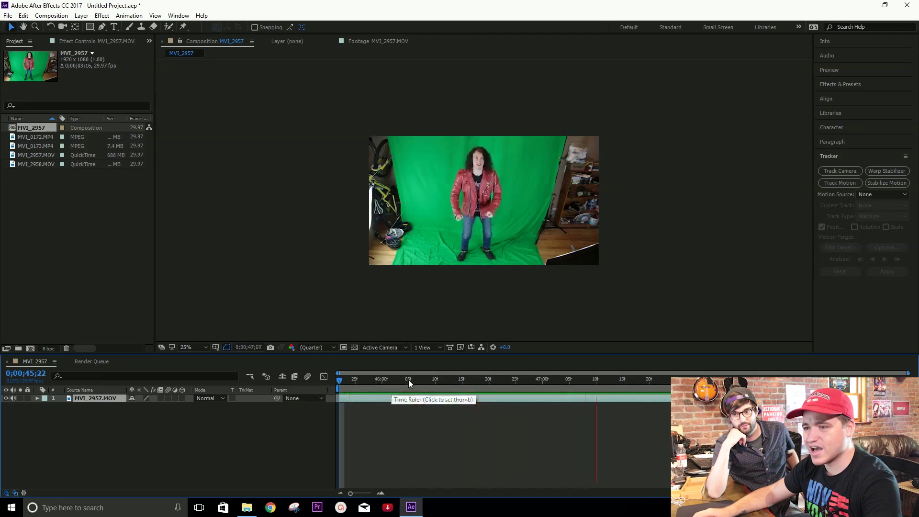
Trim MVI_0172.MP4 to run from 0;00;12;29 to 0;00;28;17 and place it beneath the green-screen layer in the composition
double_click(30, 164)
click(31, 137)
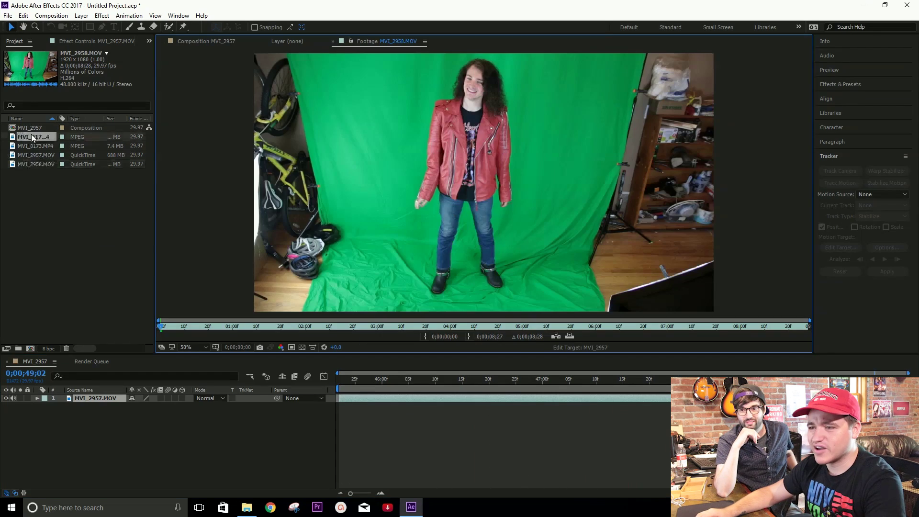
double_click(34, 136)
key(period)
key(comma)
key(period)
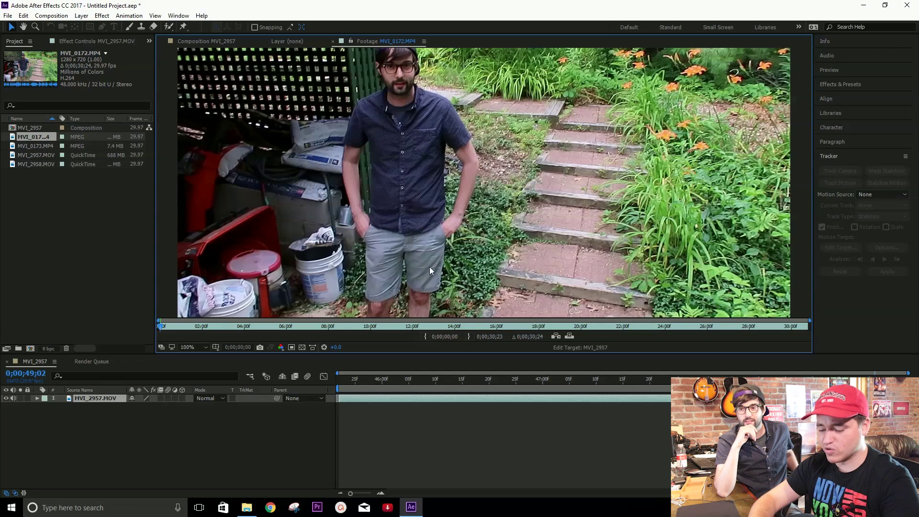
key(comma)
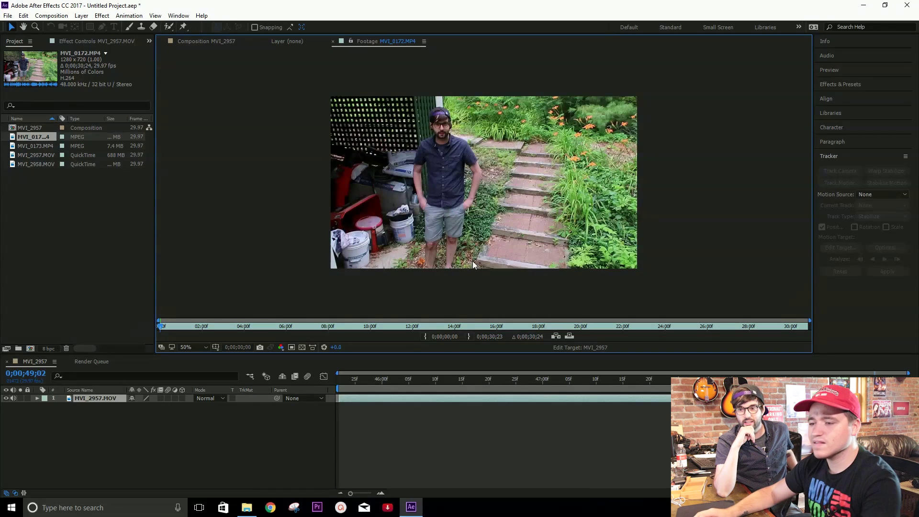
key(shift+slash)
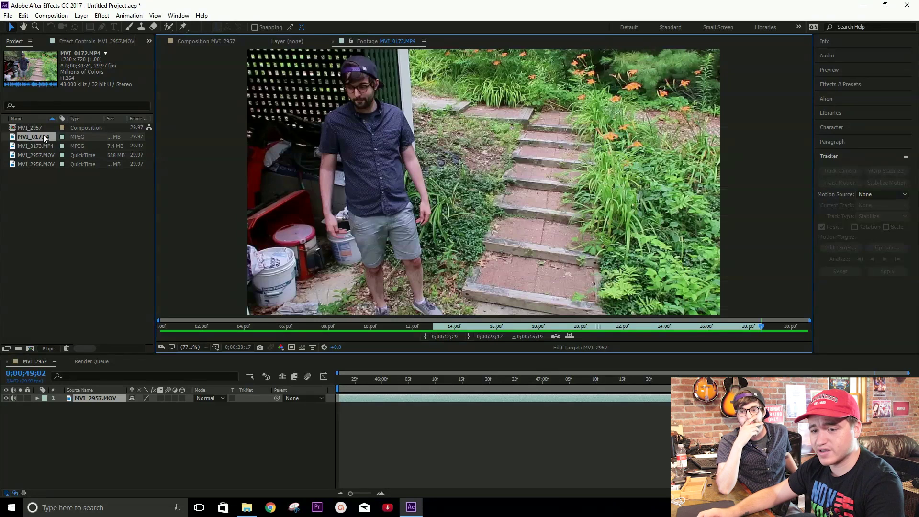
drag(42, 142, 161, 419)
Draw a closed Pen mask on the MVI_2957.MOV layer loosely around the performer, keeping its edge on the green backdrop
click(81, 399)
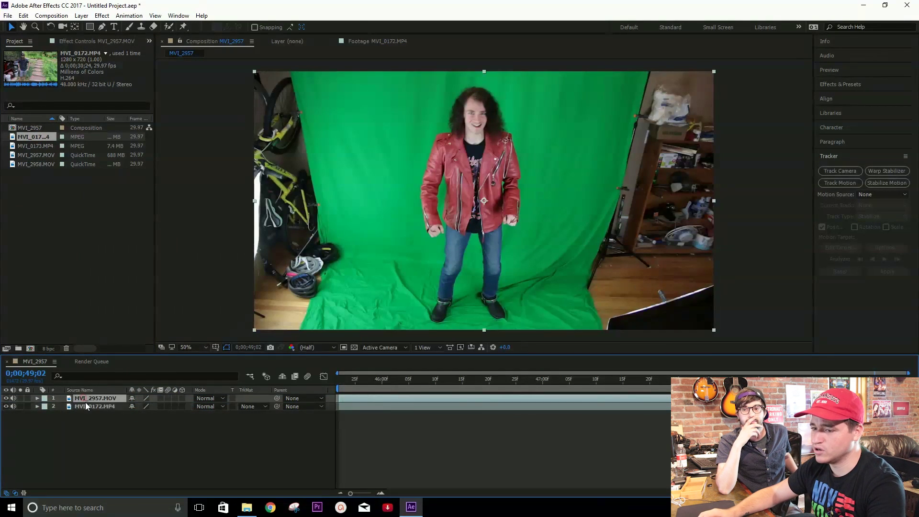
click(102, 28)
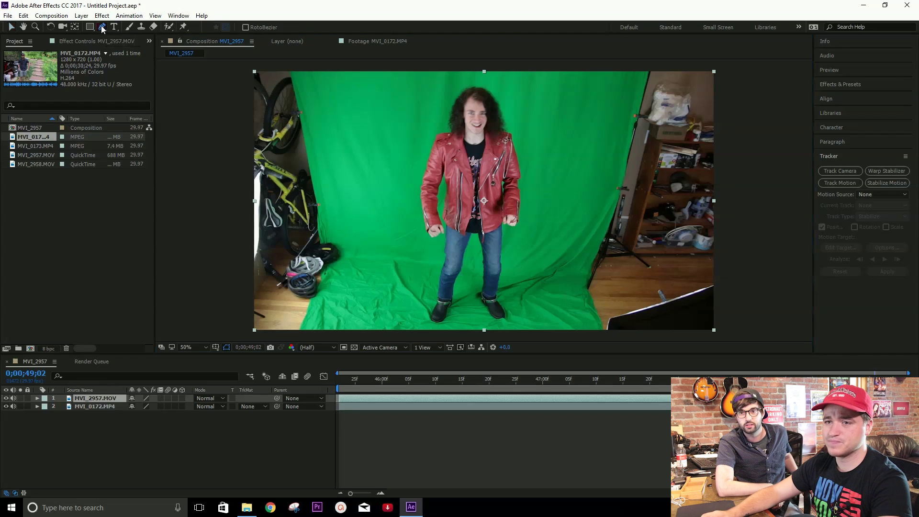
click(425, 74)
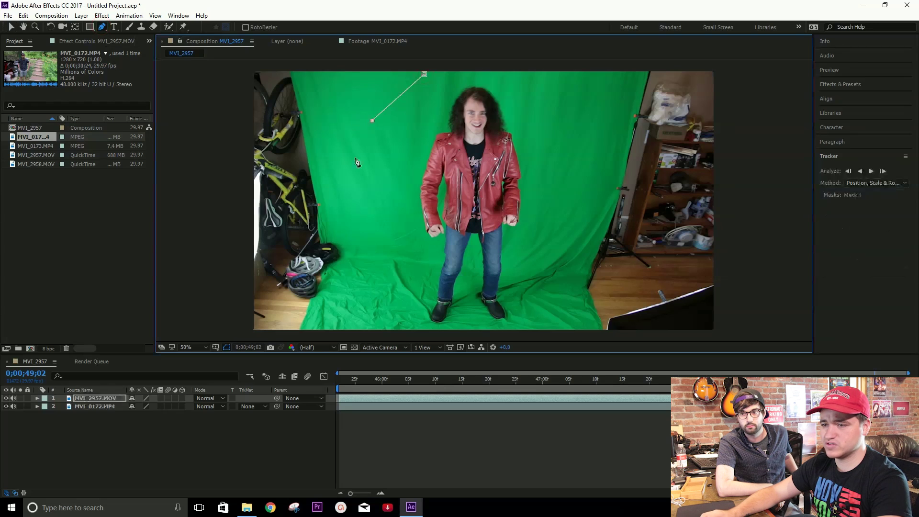
click(343, 183)
click(381, 264)
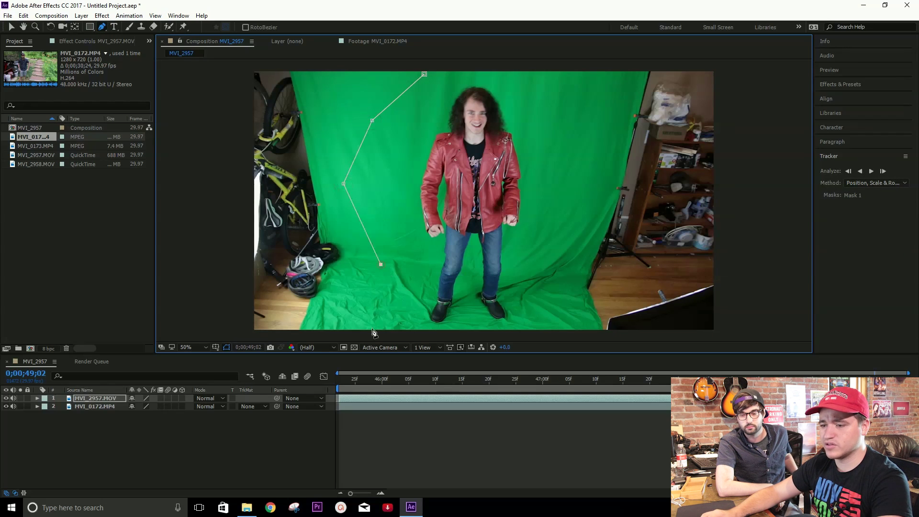
click(380, 318)
click(467, 329)
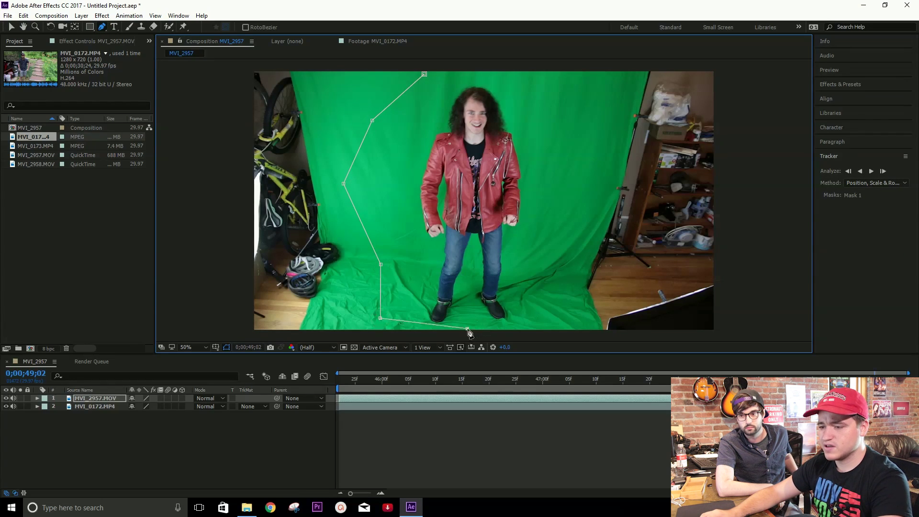
click(536, 314)
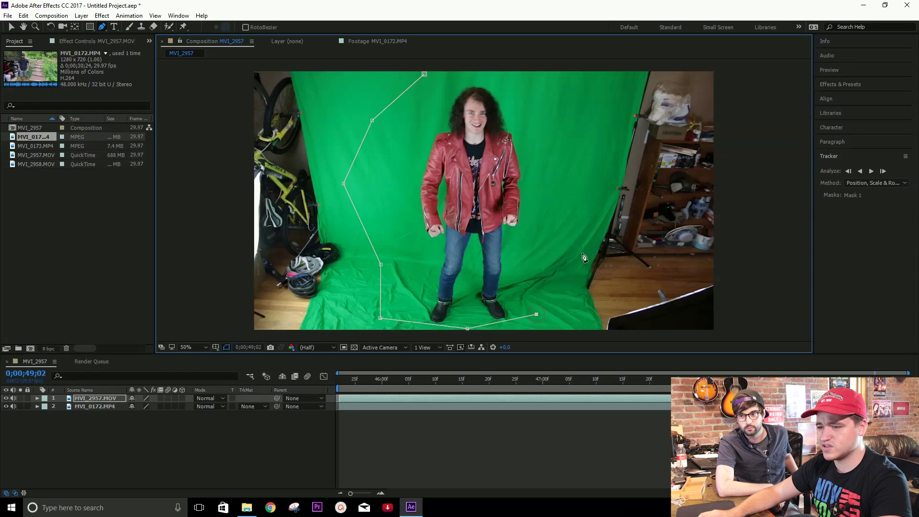
click(572, 253)
click(564, 206)
click(587, 141)
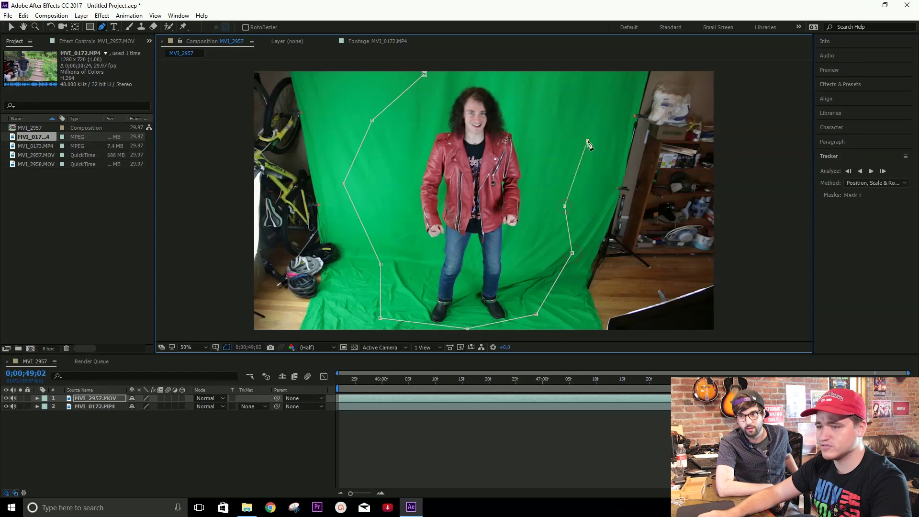
click(499, 78)
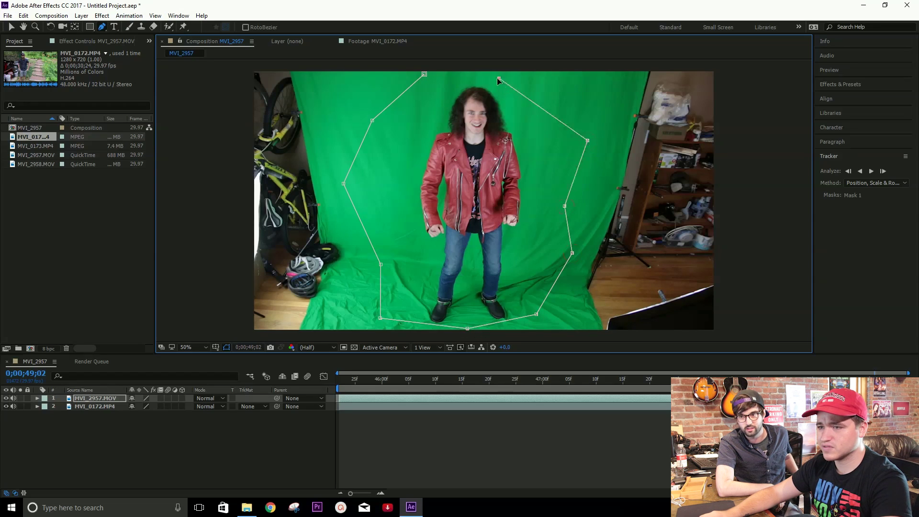
click(424, 75)
key(v)
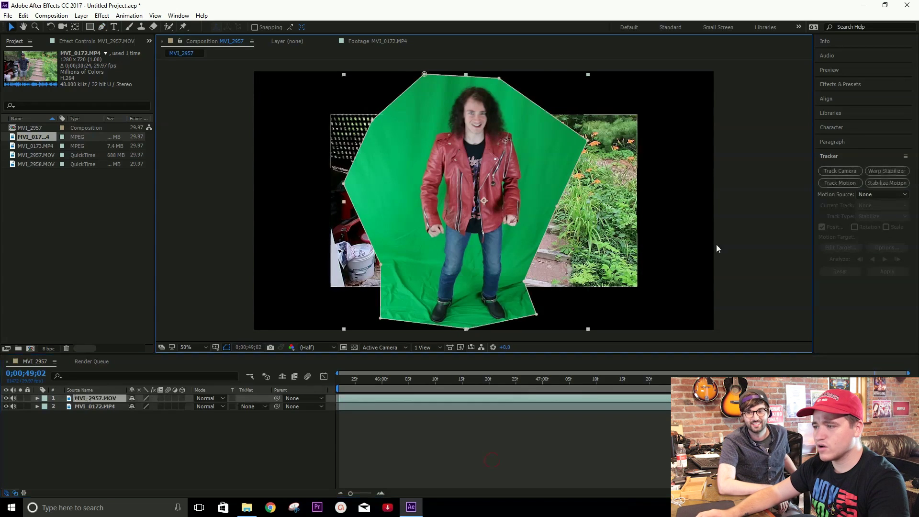
Find the Keylight (1.2) effect and apply it to the masked MVI_2957.MOV layer
click(854, 89)
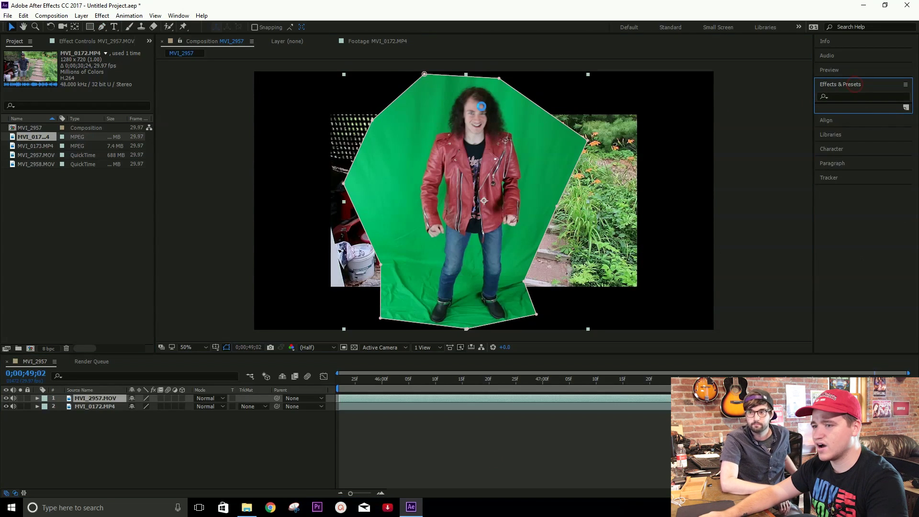
click(835, 97)
text(keyl)
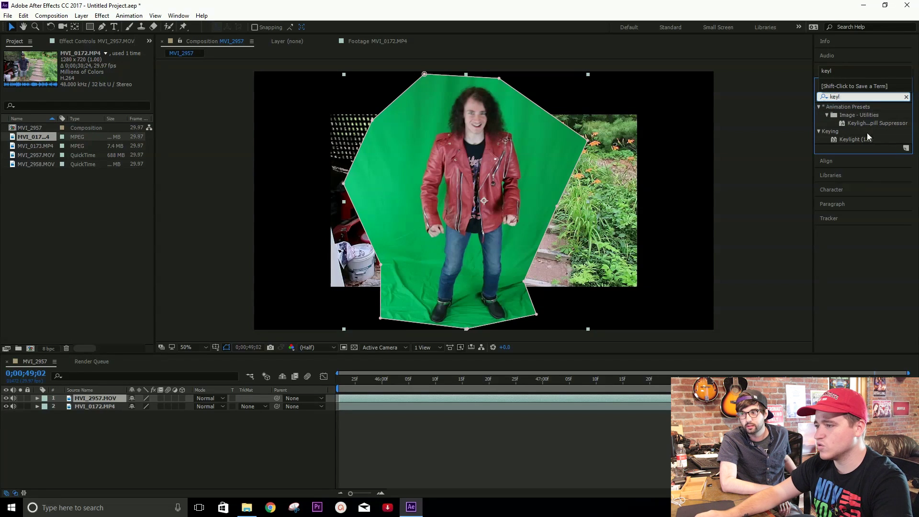
click(859, 138)
drag(869, 139, 499, 154)
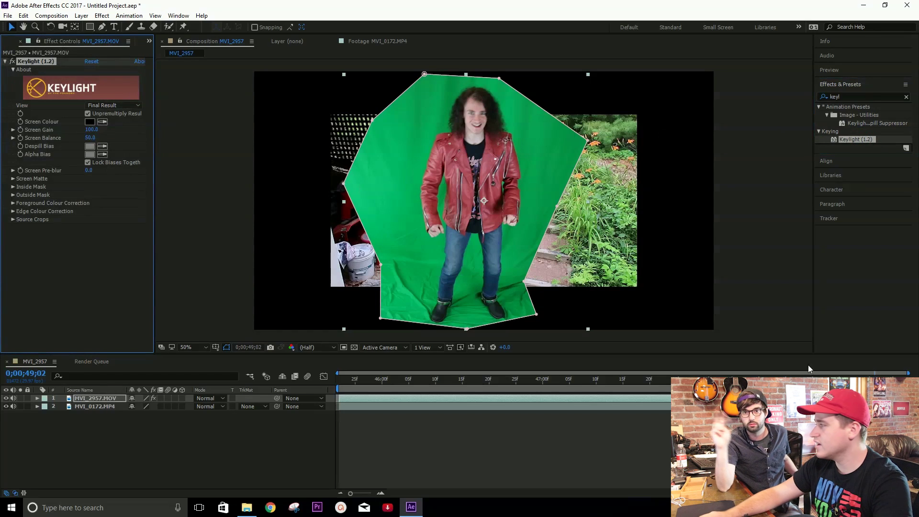
click(105, 262)
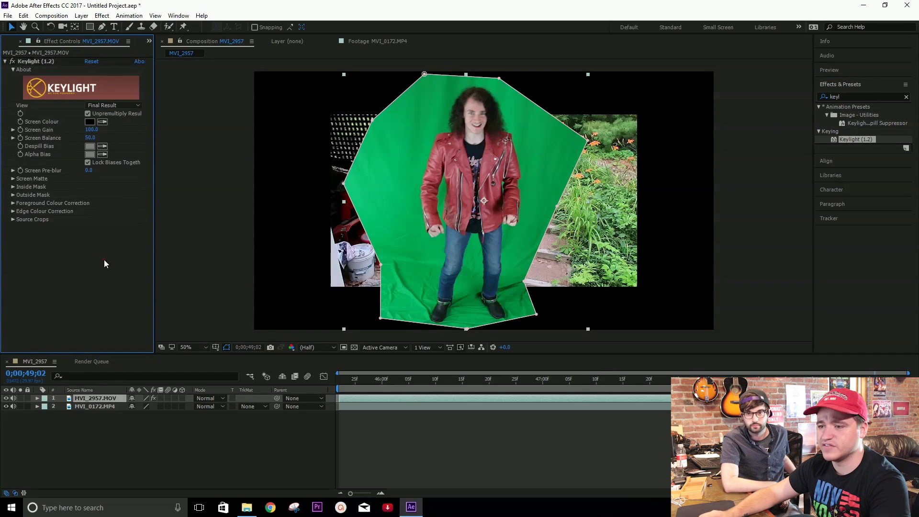
Scale the MVI_0172.MP4 background layer up so it fills the whole composition frame
click(157, 438)
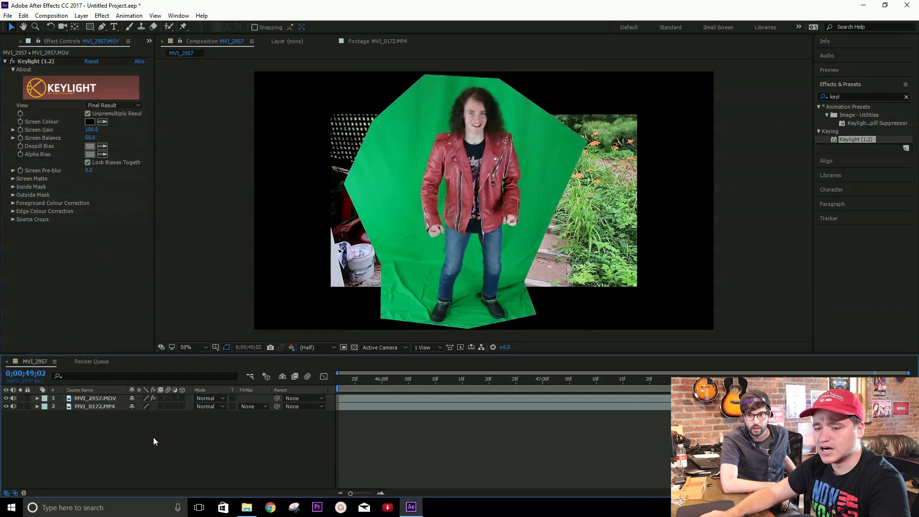
click(92, 407)
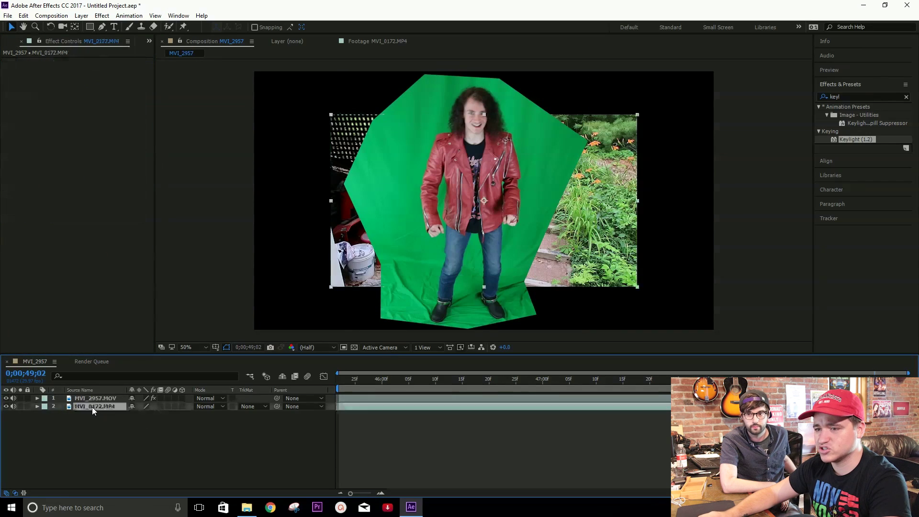
click(332, 204)
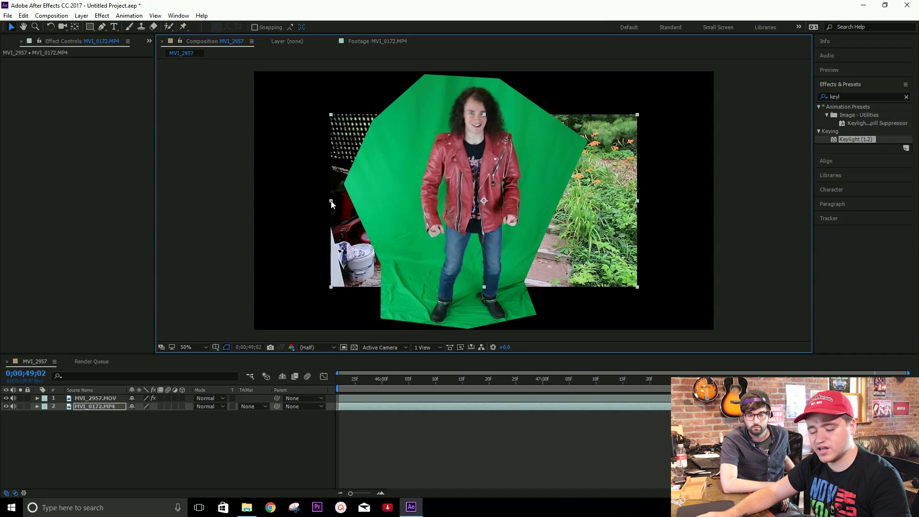
drag(332, 204, 253, 202)
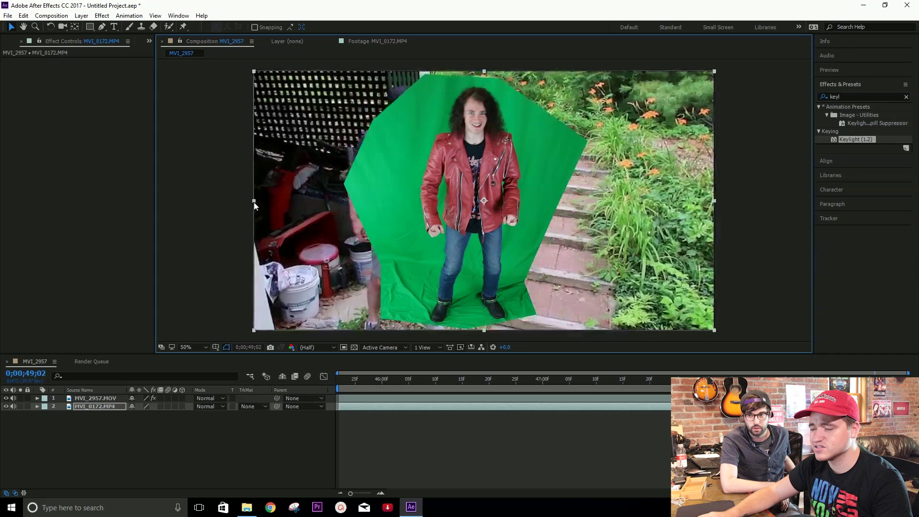
Set Keylight's Screen Colour on the MVI_2957.MOV layer by sampling the green backdrop beside the performer
click(386, 297)
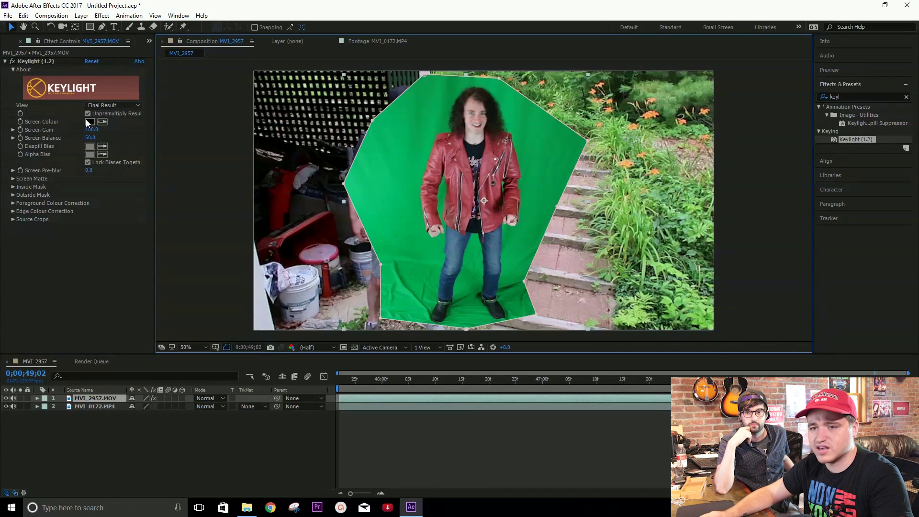
click(103, 122)
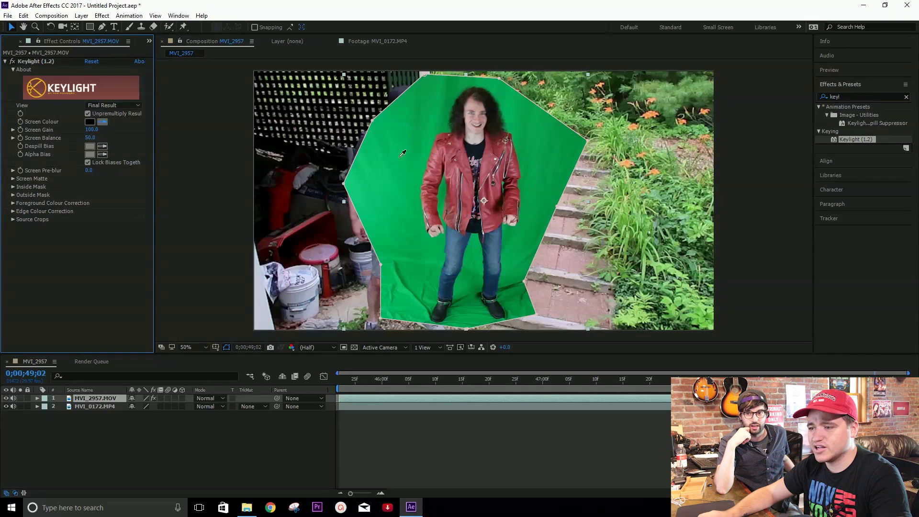
click(530, 200)
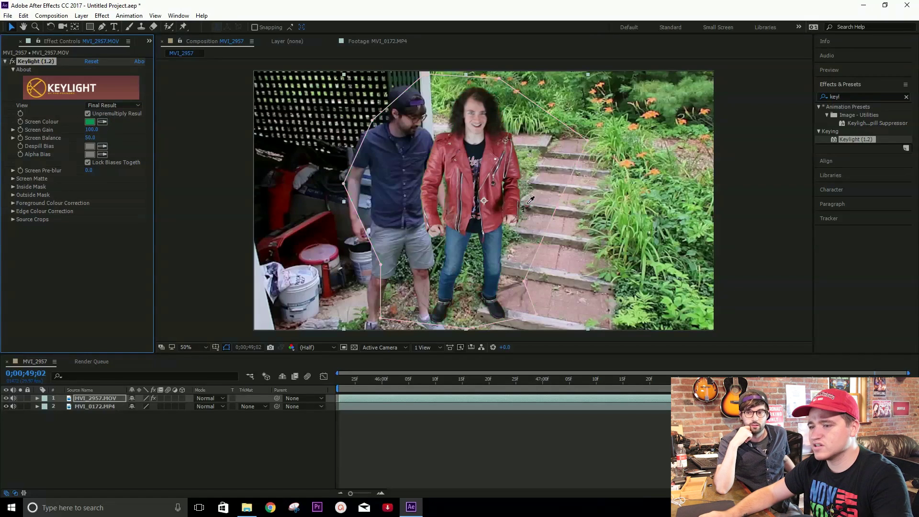
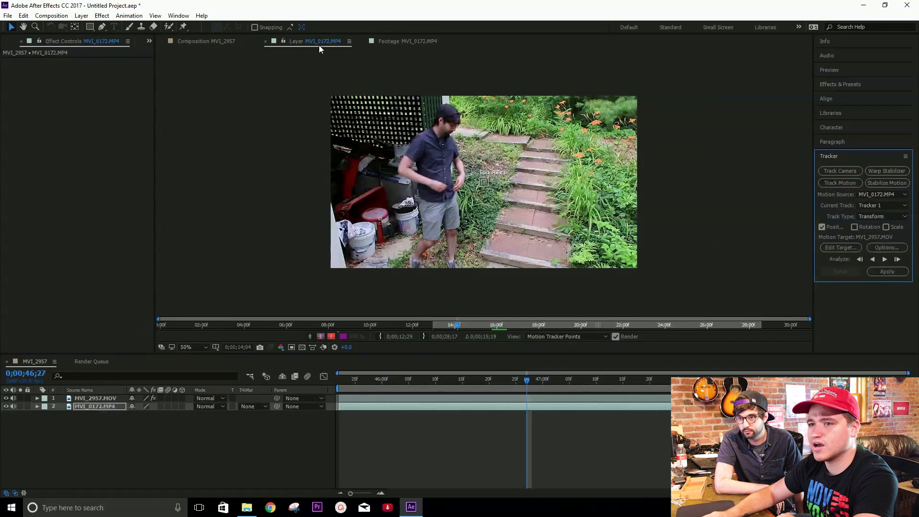
Place the track point on an orange flower in the MVI_0172.MP4 footage and analyze the motion forward from the clip's start
key(slash)
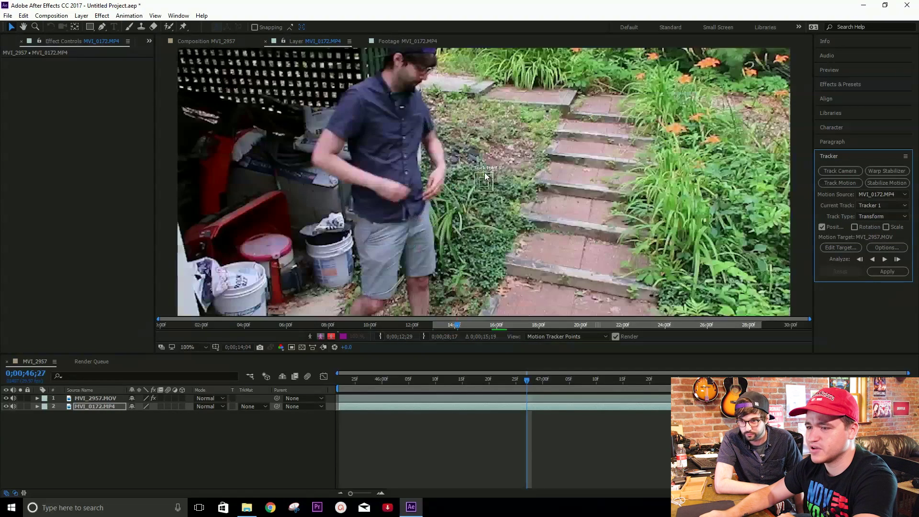
drag(493, 191, 693, 78)
key(Home)
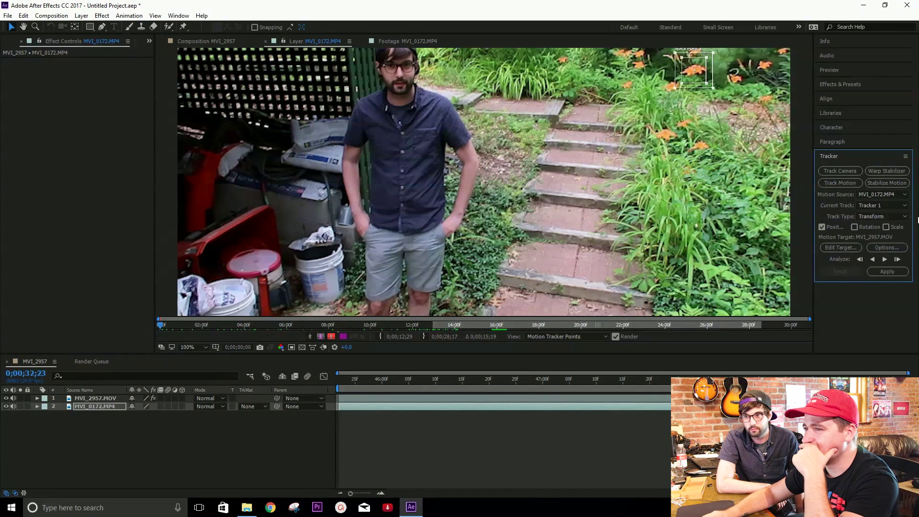
click(884, 260)
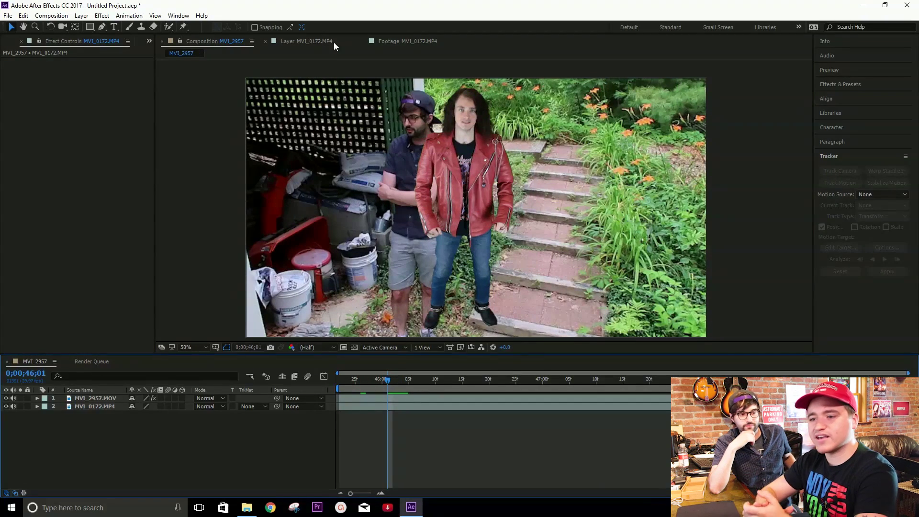
Add a null object to the MVI_2957 composition
right_click(219, 41)
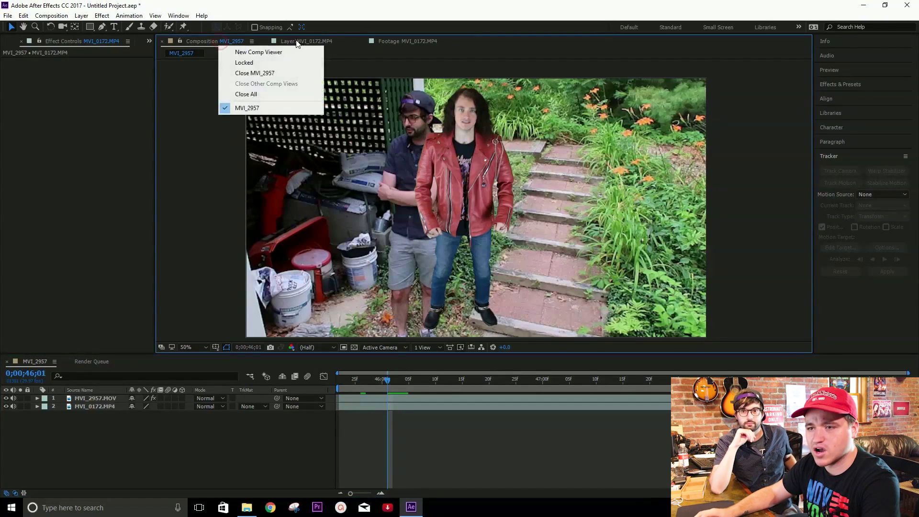
click(226, 126)
click(91, 398)
click(102, 428)
right_click(126, 426)
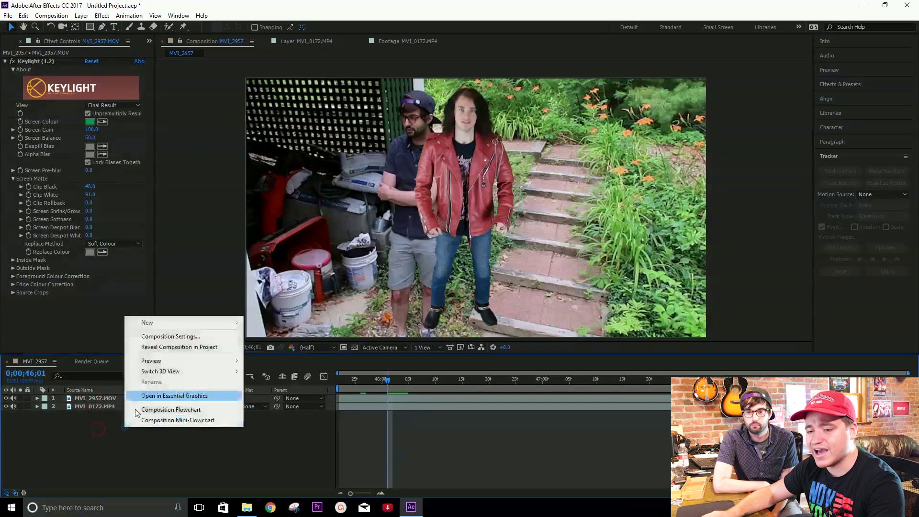
mouse_move(158, 322)
click(276, 377)
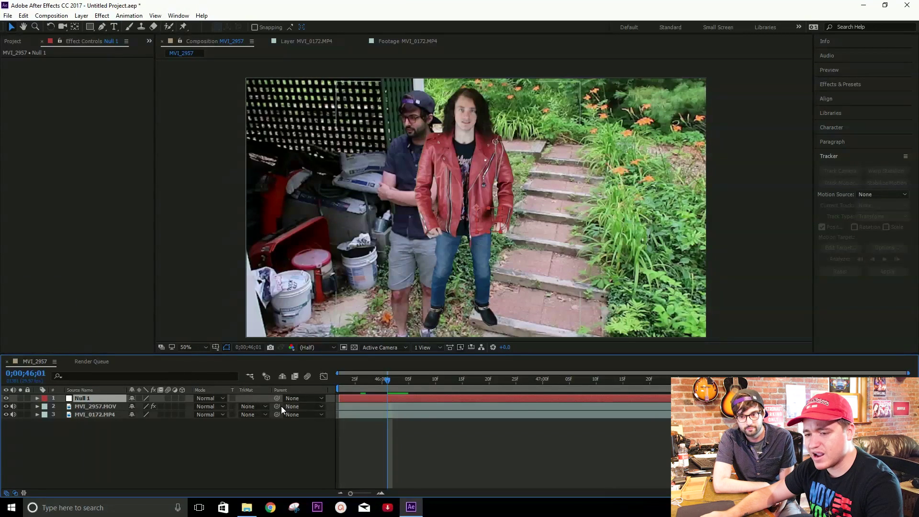
Parent the MVI_2957.MOV layer to Null 1
drag(277, 406, 87, 398)
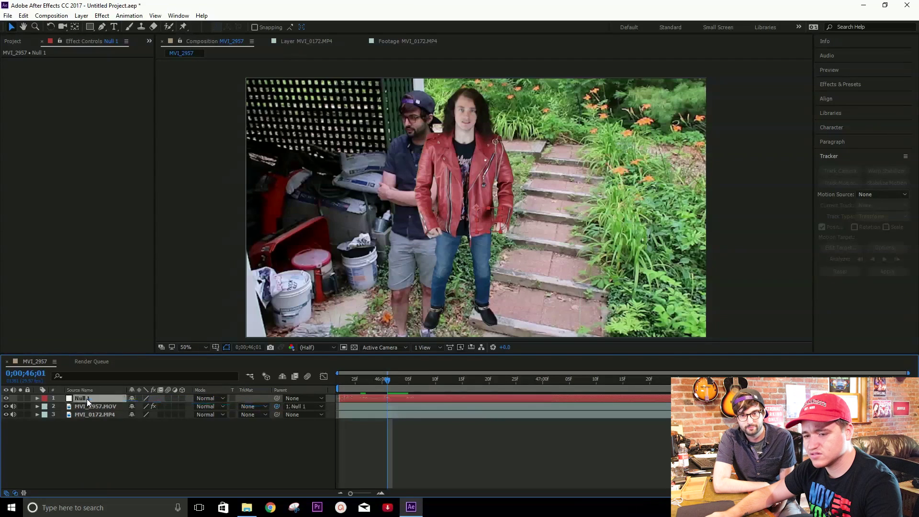
click(306, 406)
click(215, 442)
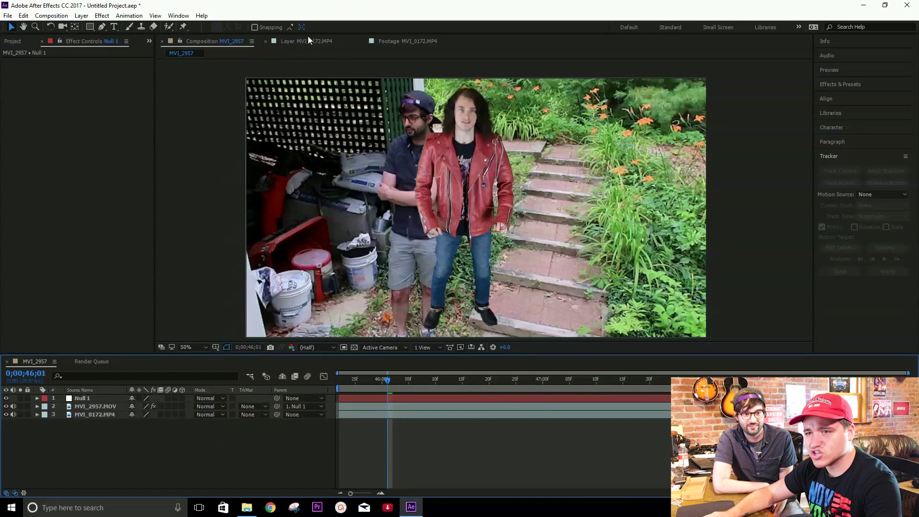
Set the MVI_0172.MP4 tracker's motion target to Null 1 and apply the tracking data in the X and Y dimensions
click(332, 41)
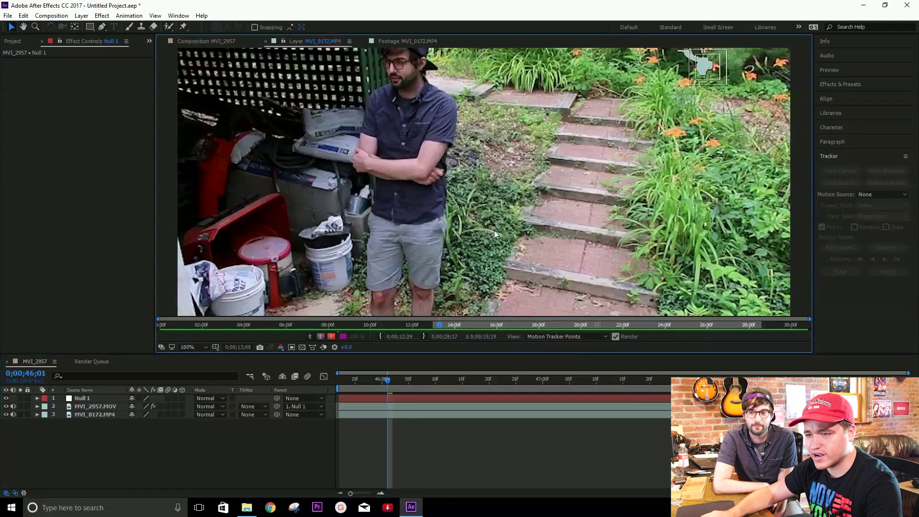
key(comma)
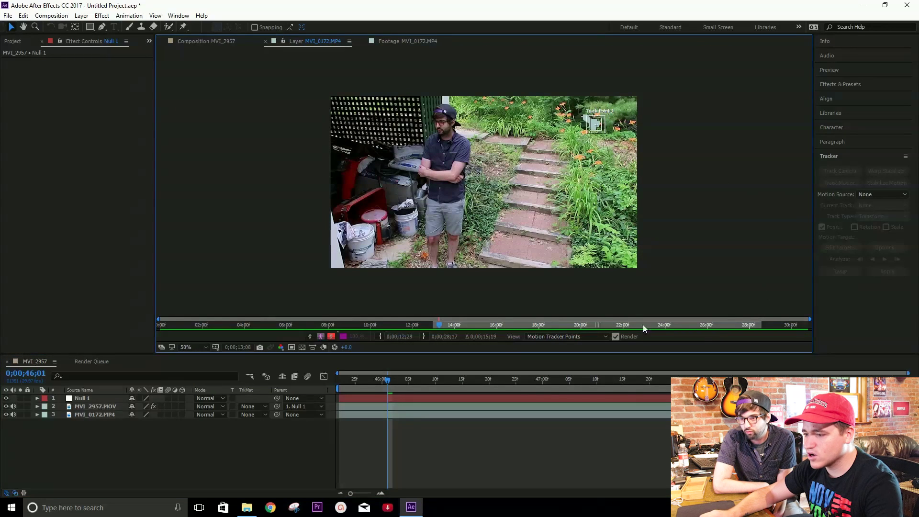
click(838, 263)
click(592, 121)
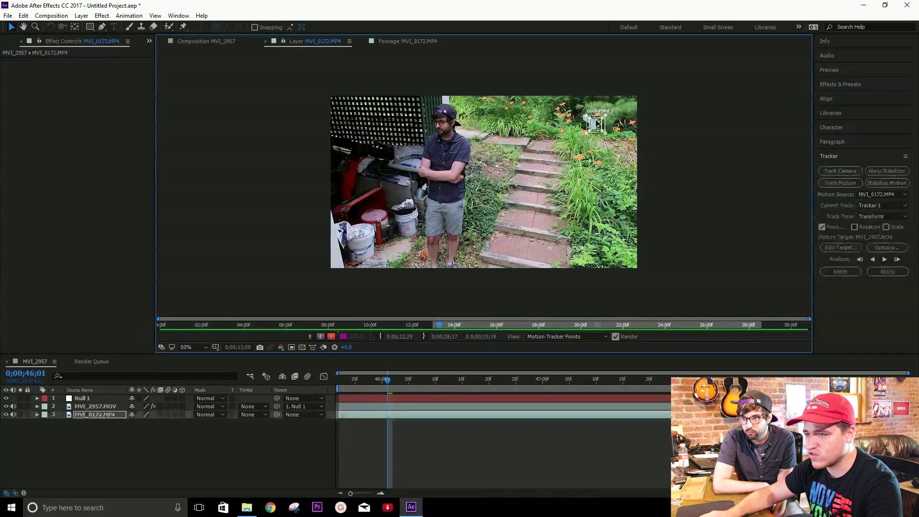
click(848, 248)
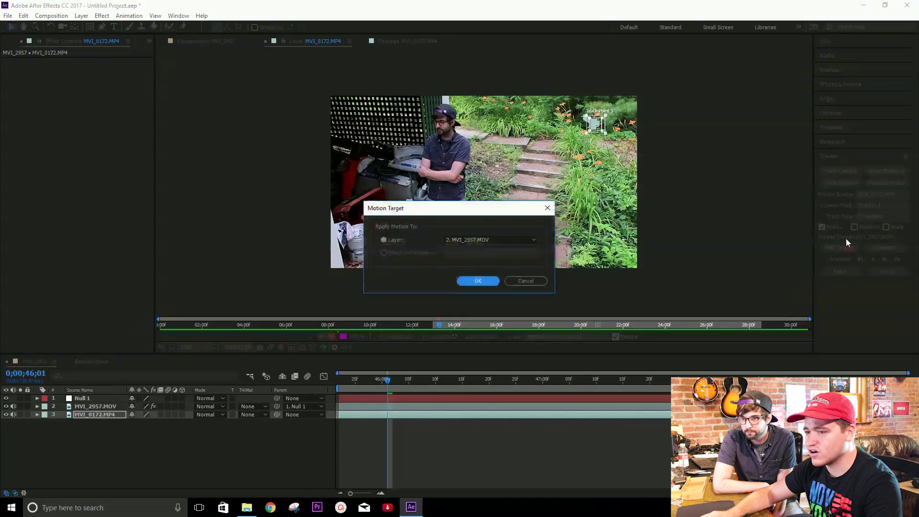
click(481, 240)
click(478, 249)
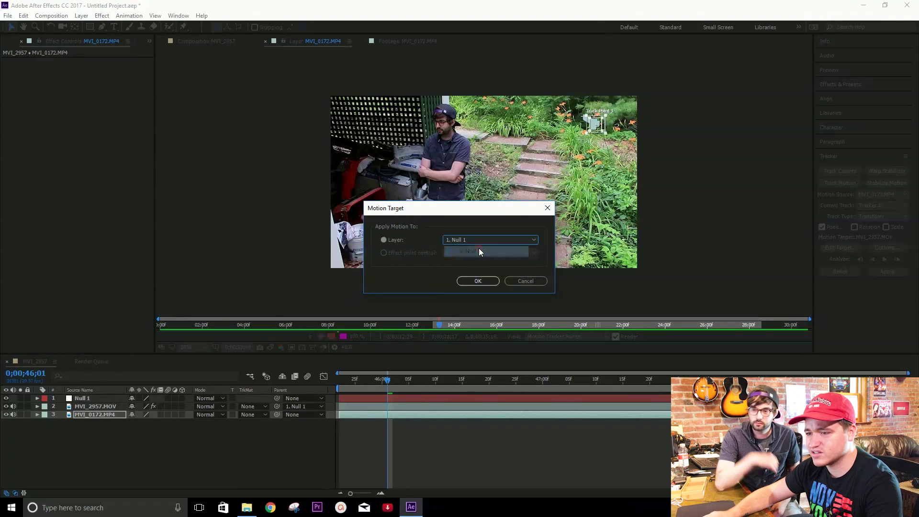
click(469, 282)
click(887, 271)
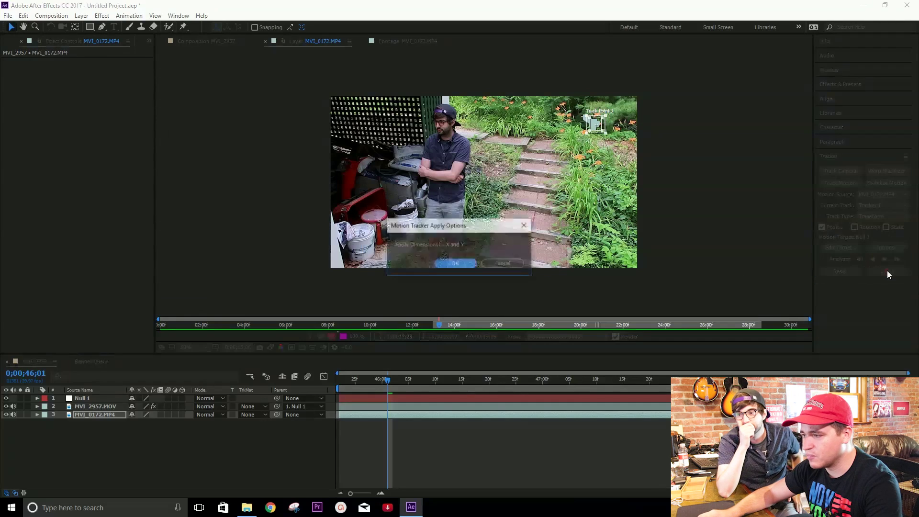
click(455, 263)
Go to 0;00;47;12 and collapse the MVI_0172.MP4 tracker properties and the Keylight settings of MVI_2957.MOV
drag(388, 379, 607, 381)
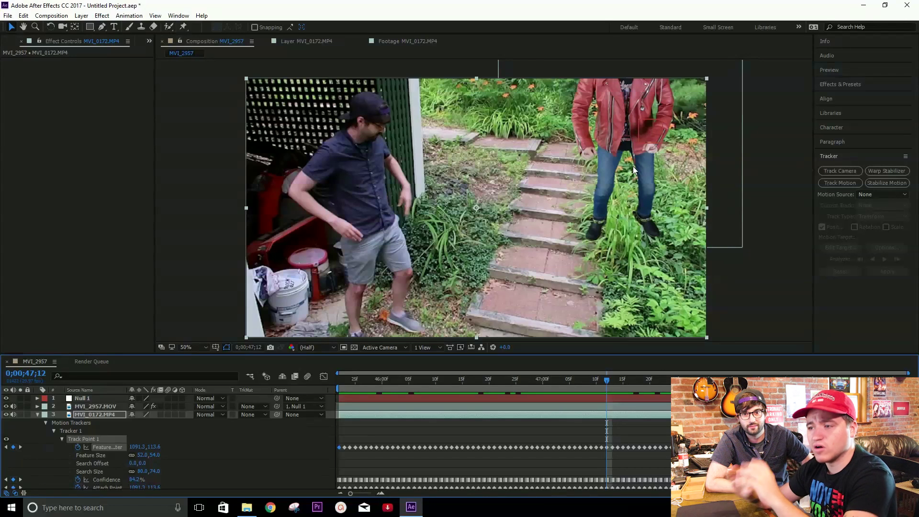
click(38, 415)
click(101, 407)
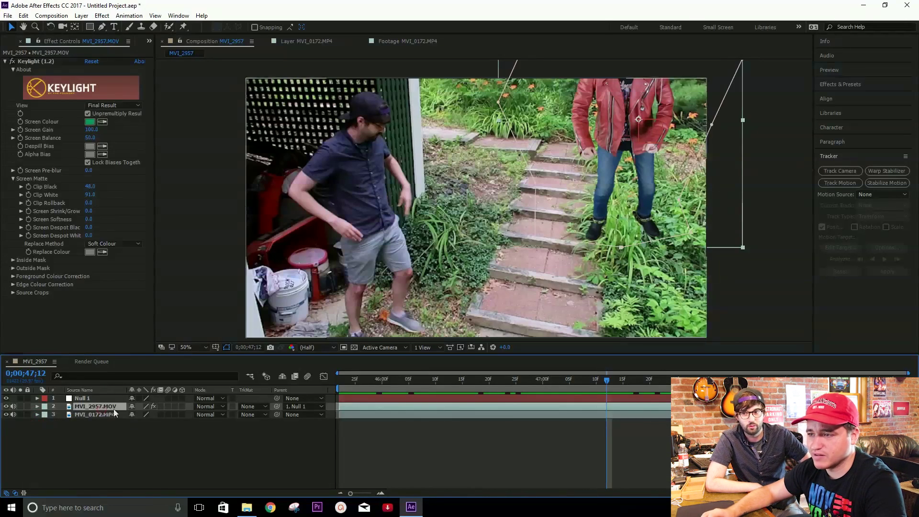
click(6, 62)
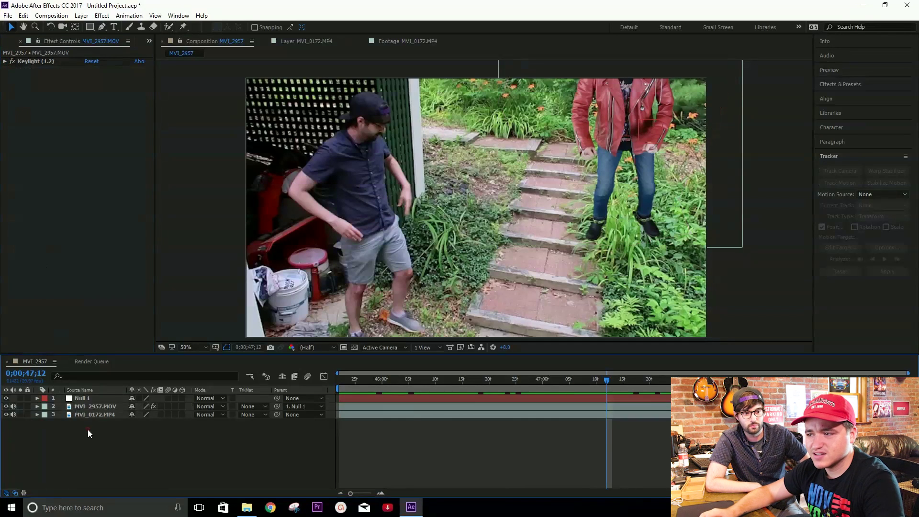
Scale the MVI_2957.MOV performer down to about half size and stand him on the lower garden steps
click(604, 192)
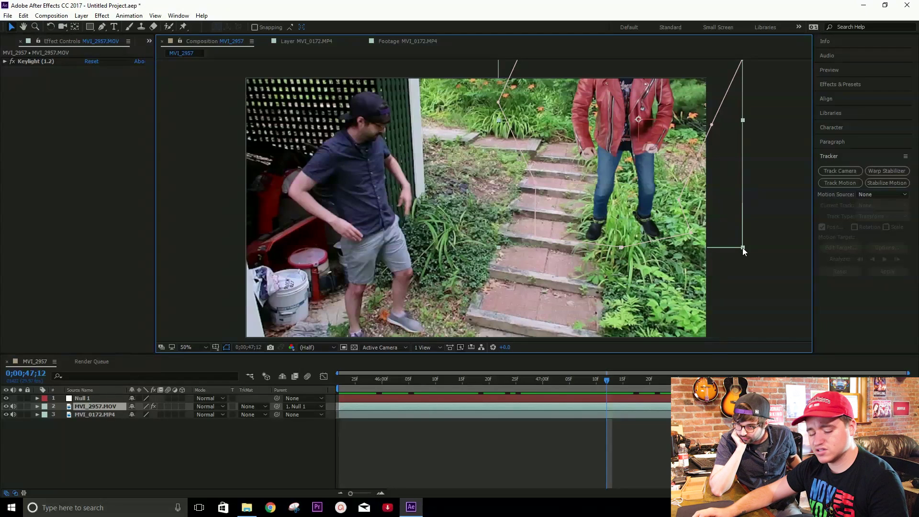
drag(744, 249, 694, 190)
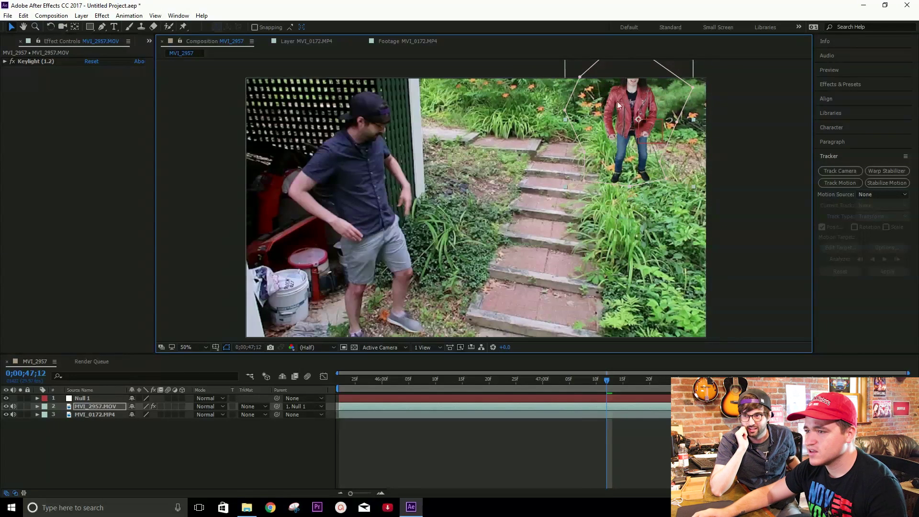
drag(633, 101, 534, 221)
drag(593, 176, 596, 170)
drag(538, 215, 543, 205)
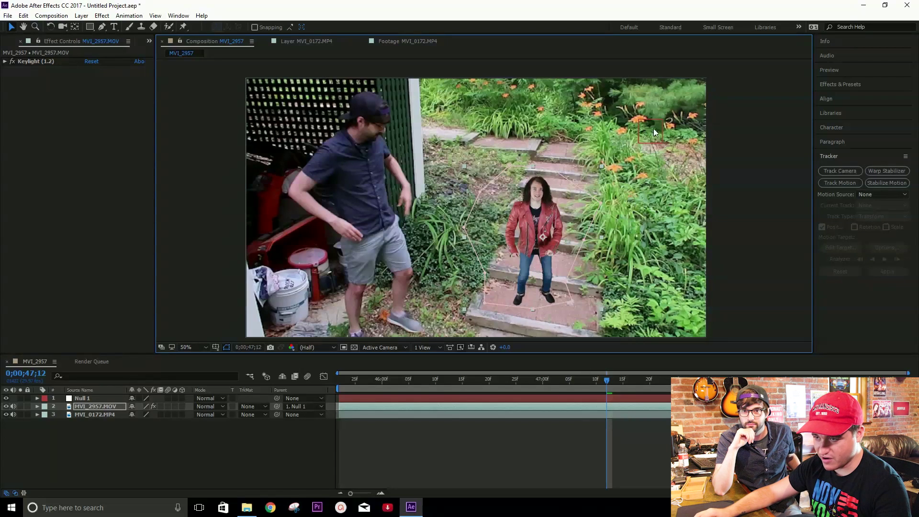
Play back the composition to check how the performer follows the tracked background motion
drag(576, 381, 473, 383)
key(space)
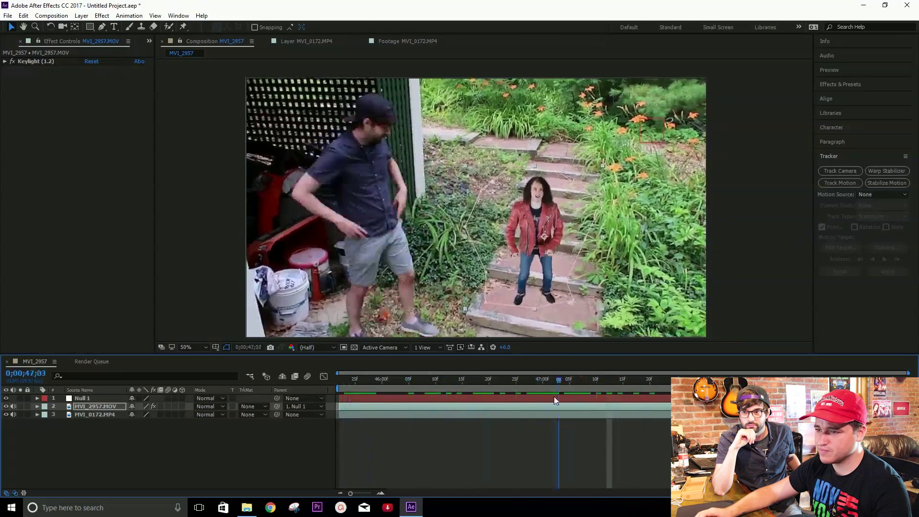
key(space)
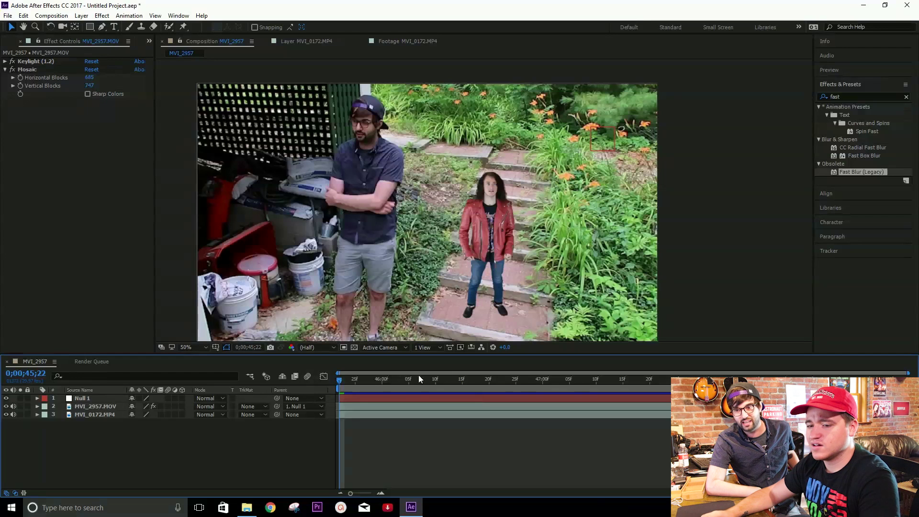
Duplicate the MVI_2957.MOV layer, then flip and squash the lower copy vertically beneath the performer's feet as a shadow shape
click(473, 242)
click(70, 434)
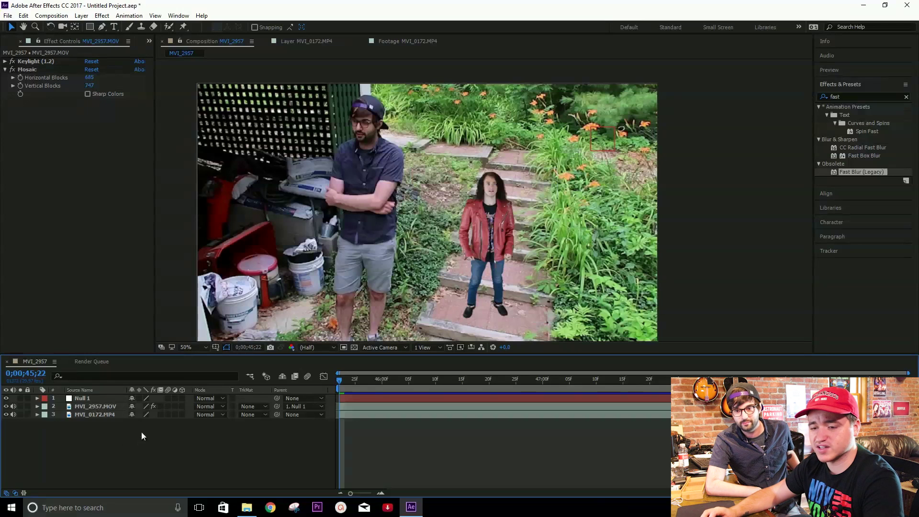
click(89, 406)
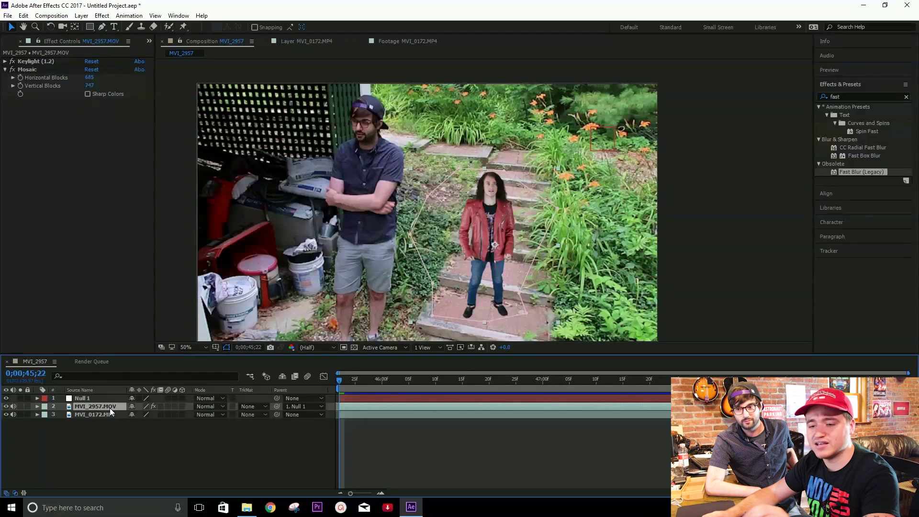
key(ctrl+d)
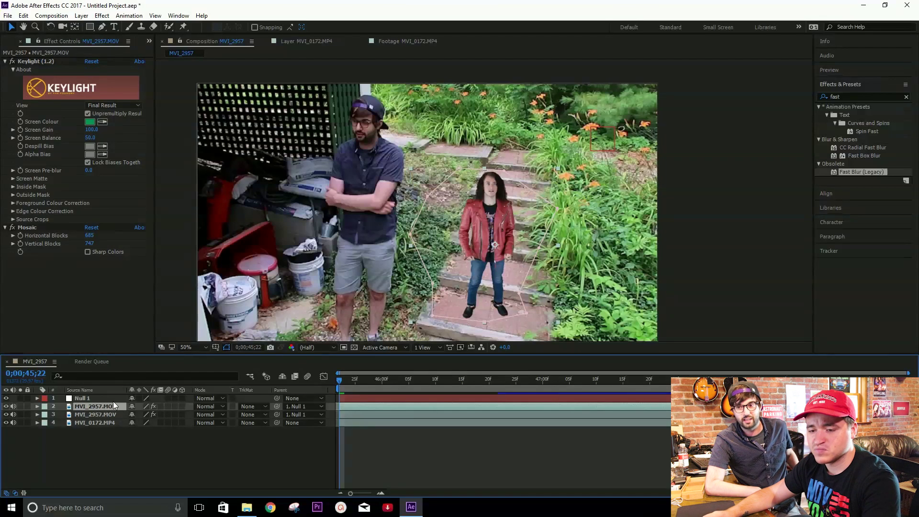
click(107, 412)
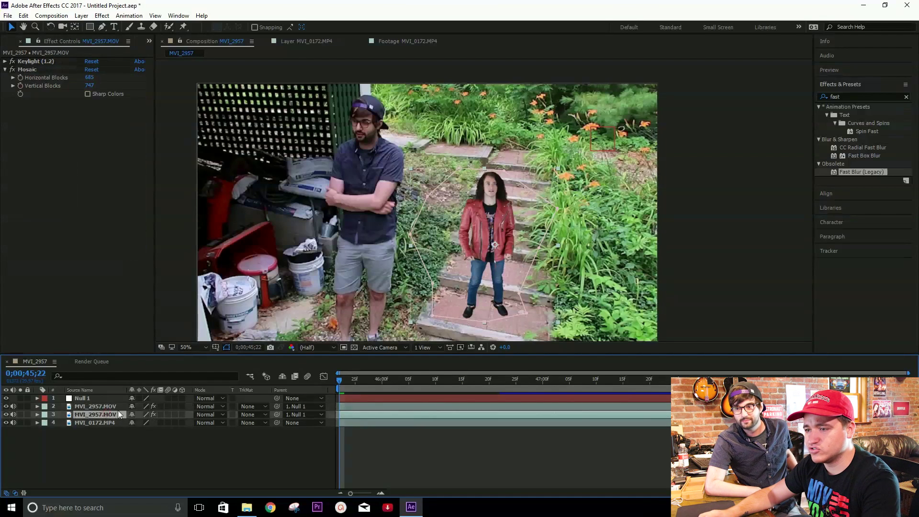
drag(558, 169, 508, 323)
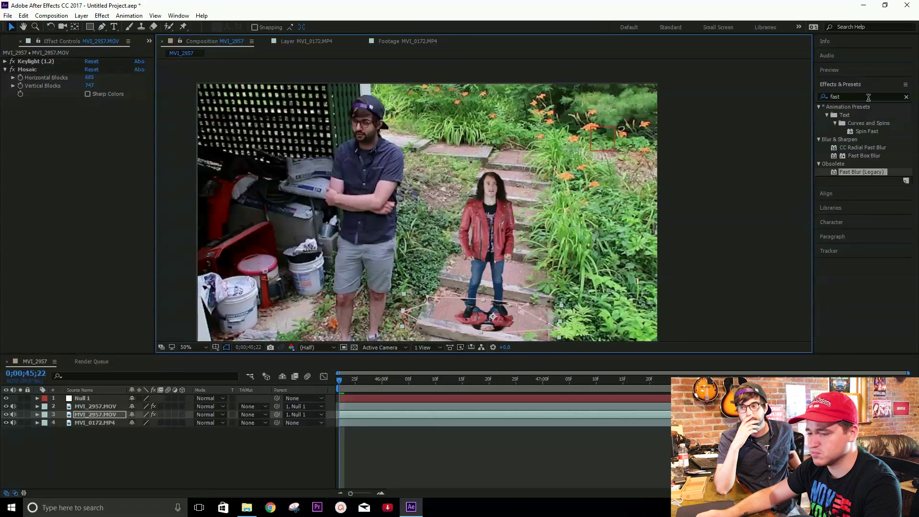
Apply Fast Blur (Legacy) to the flipped MVI_2957.MOV copy and set its Blurriness to about 101
drag(856, 173, 493, 331)
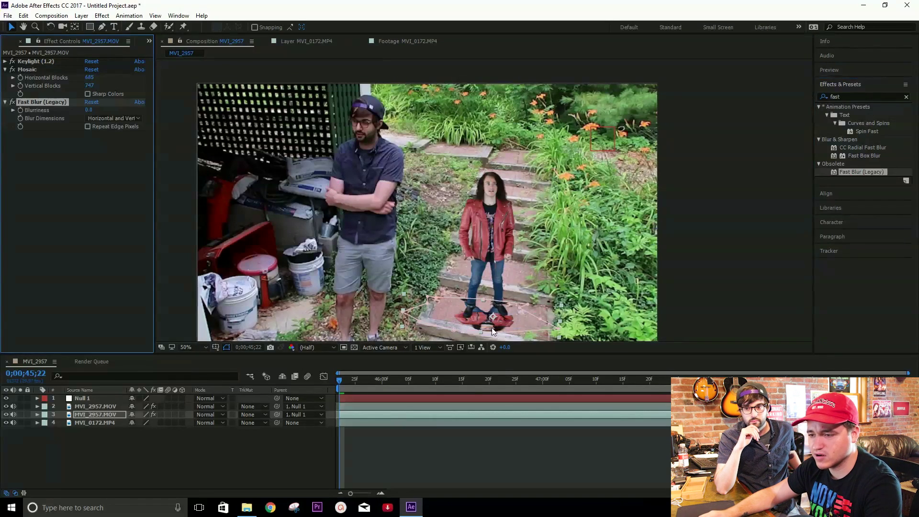
drag(92, 110, 127, 103)
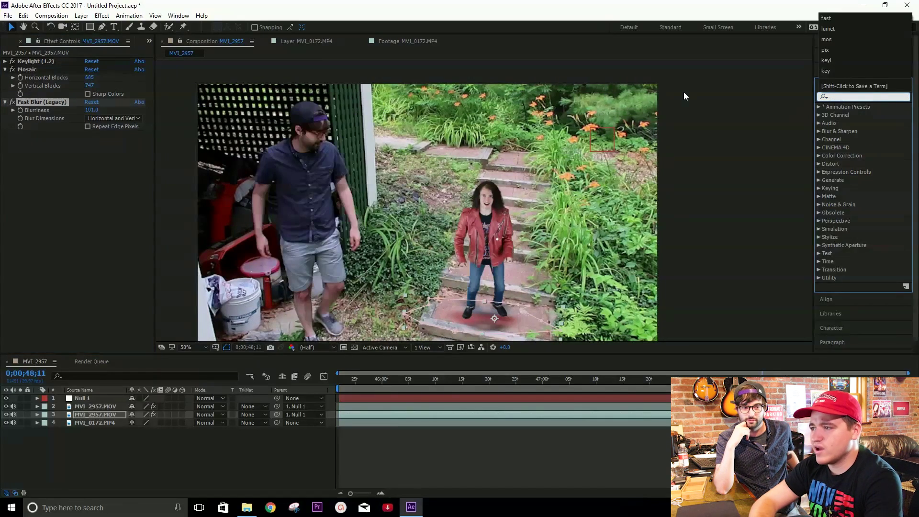
Find the Lumetri Color effect and apply it to the flipped, blurred MVI_2957.MOV shadow copy
click(823, 96)
click(838, 96)
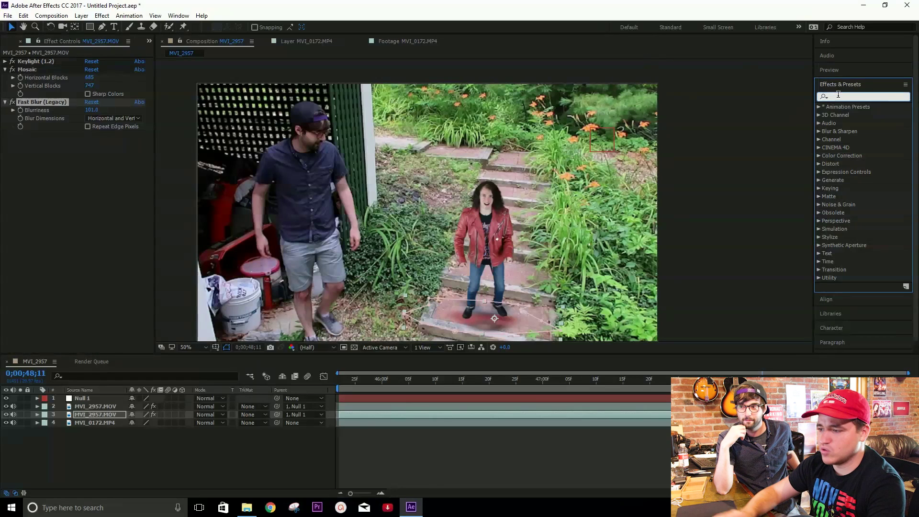
text(lume)
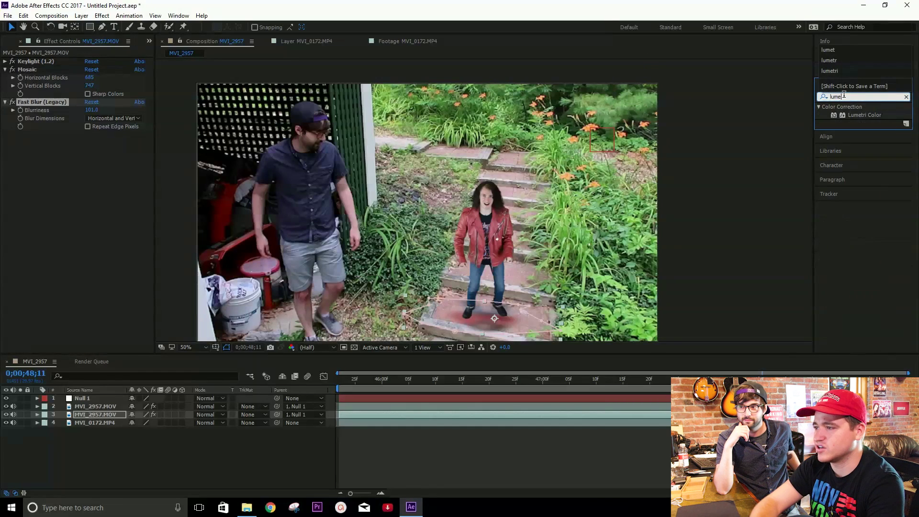
click(867, 116)
drag(878, 113, 539, 282)
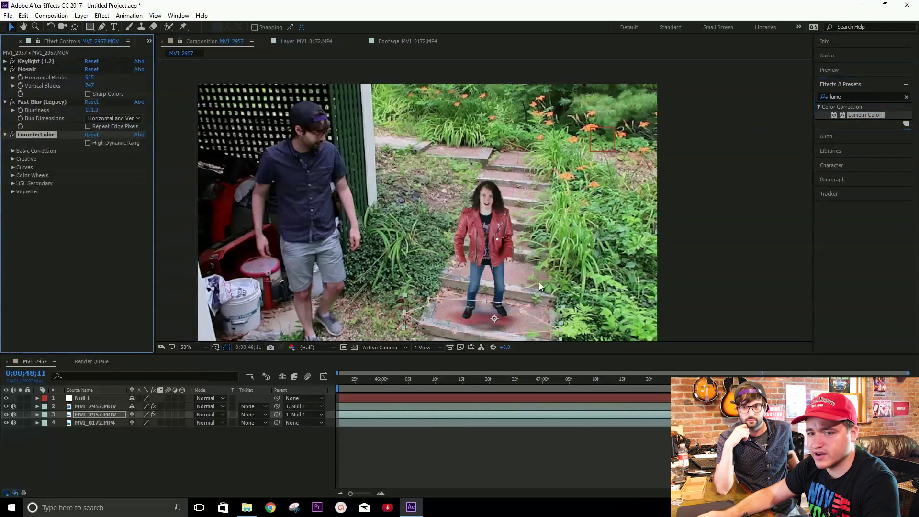
Turn the shadow copy fully black by lowering the white end of its Lumetri RGB curve to the bottom
click(12, 167)
scroll(107, 237, down, 2)
drag(138, 97, 161, 215)
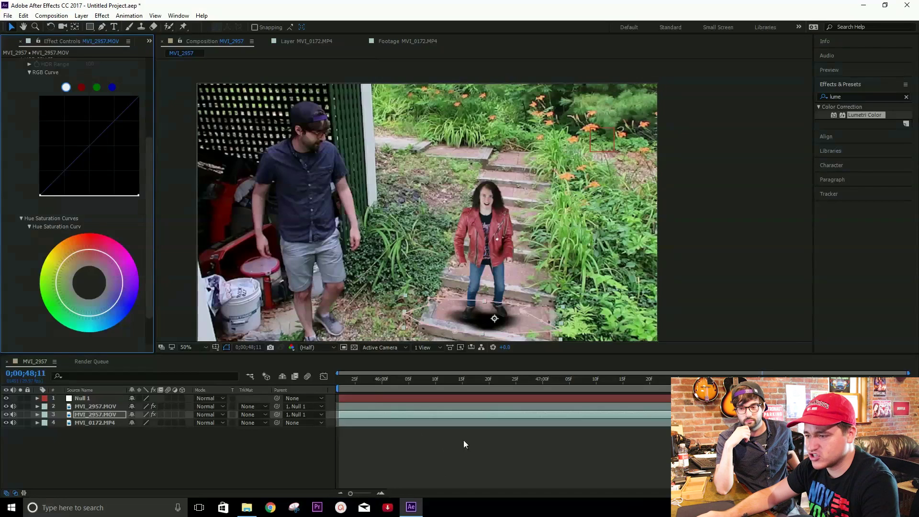
Go to about 0;00;46;03 and adjust the black shadow's shape and position beneath the performer's feet
drag(527, 380, 398, 379)
drag(568, 305, 565, 300)
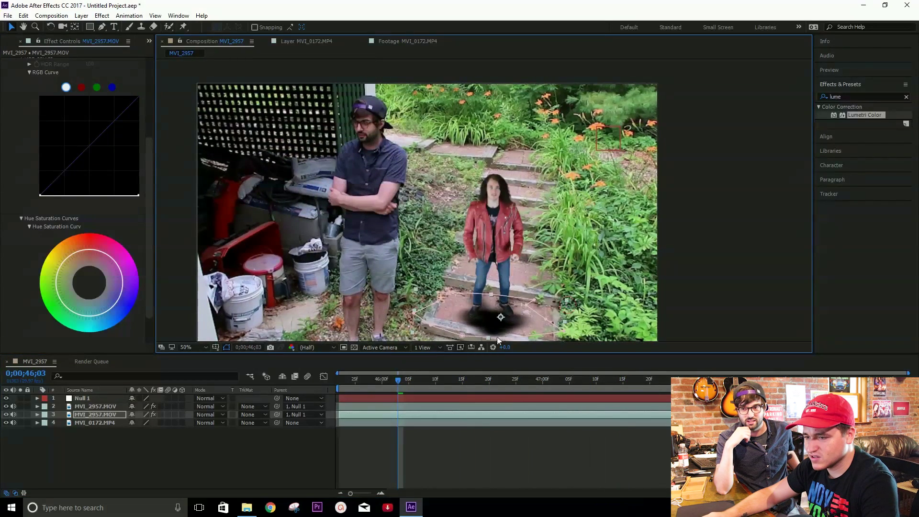
drag(510, 328, 512, 325)
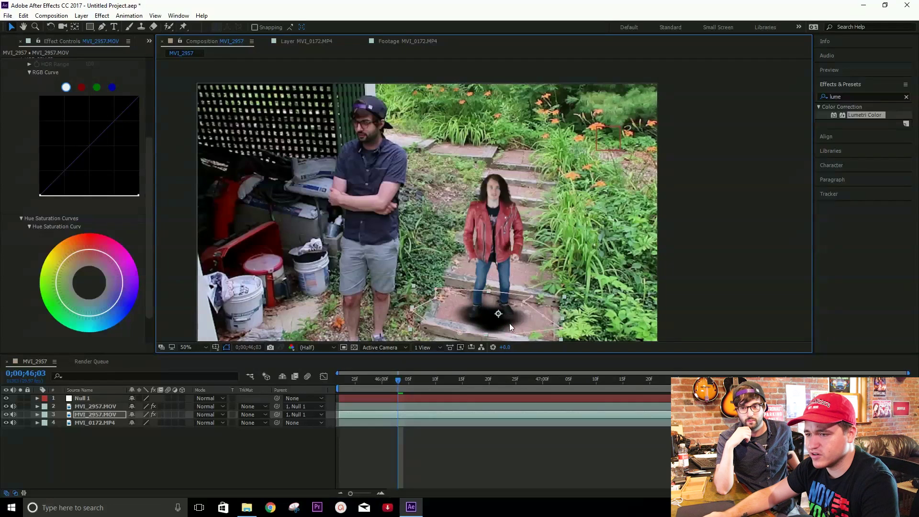
Set the shadow copy's blending mode to Multiply and lower its opacity to about 38%
click(221, 414)
click(240, 126)
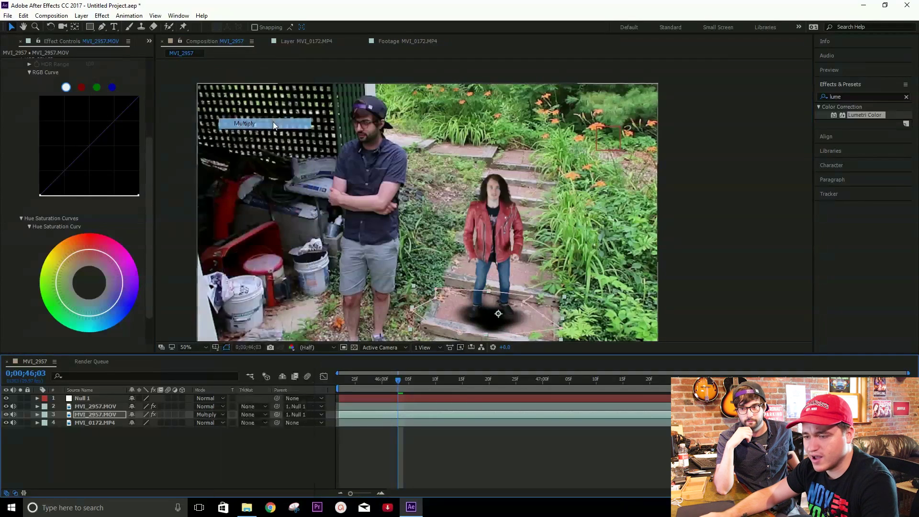
key(t)
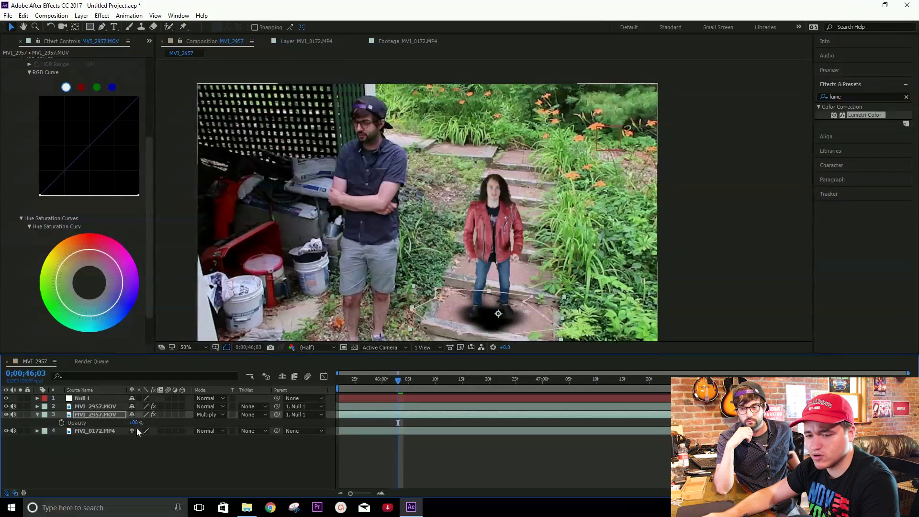
drag(134, 423, 108, 431)
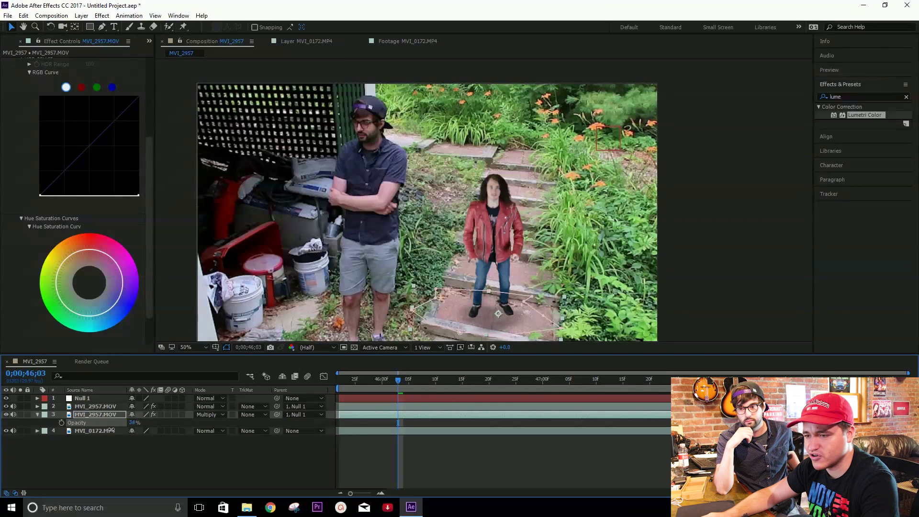
Fine-tune the softened shadow's size and position under the performer's feet, and check it near the start of the clip
drag(563, 340, 561, 334)
drag(504, 324, 499, 325)
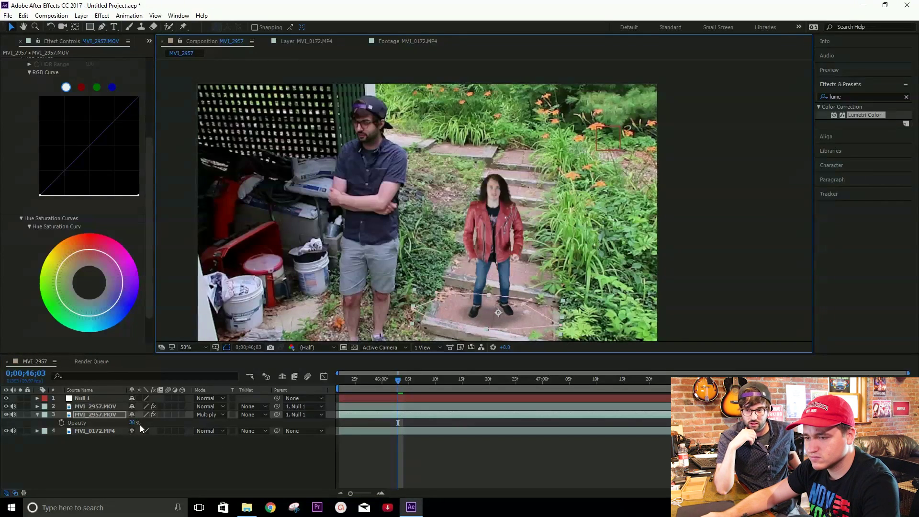
click(489, 458)
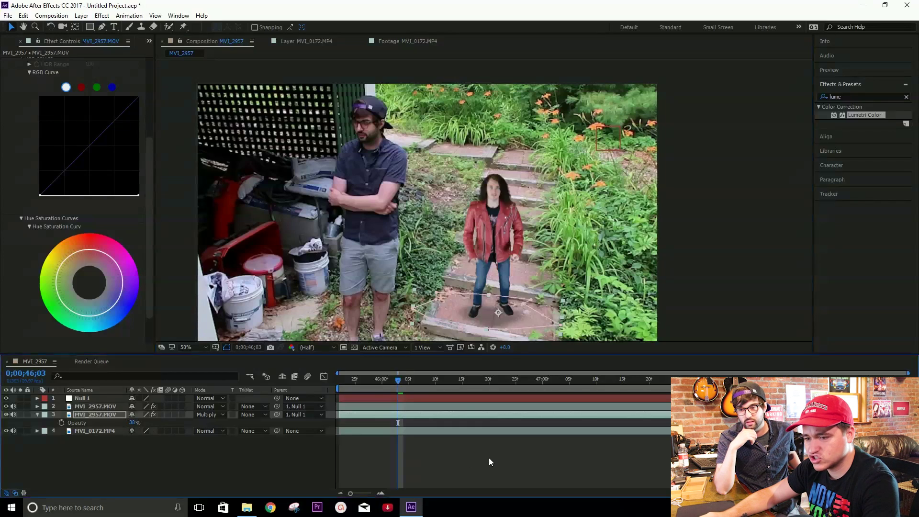
click(368, 389)
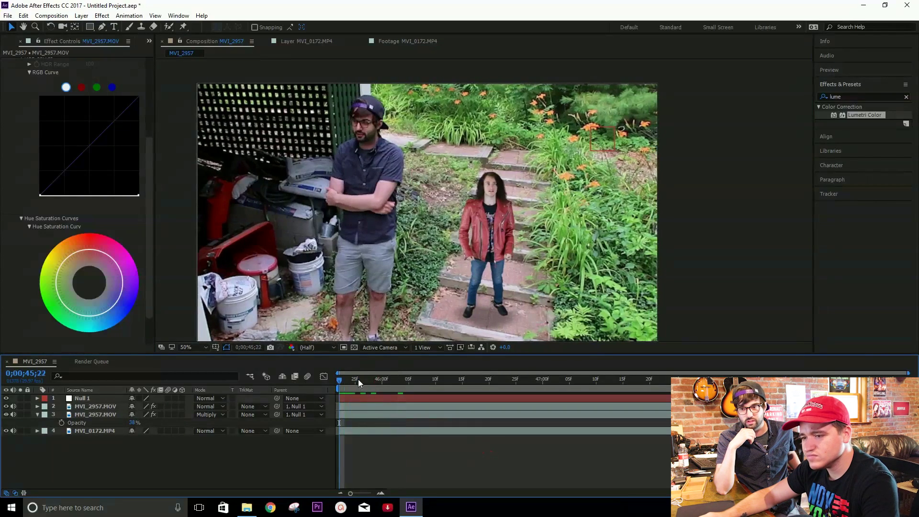